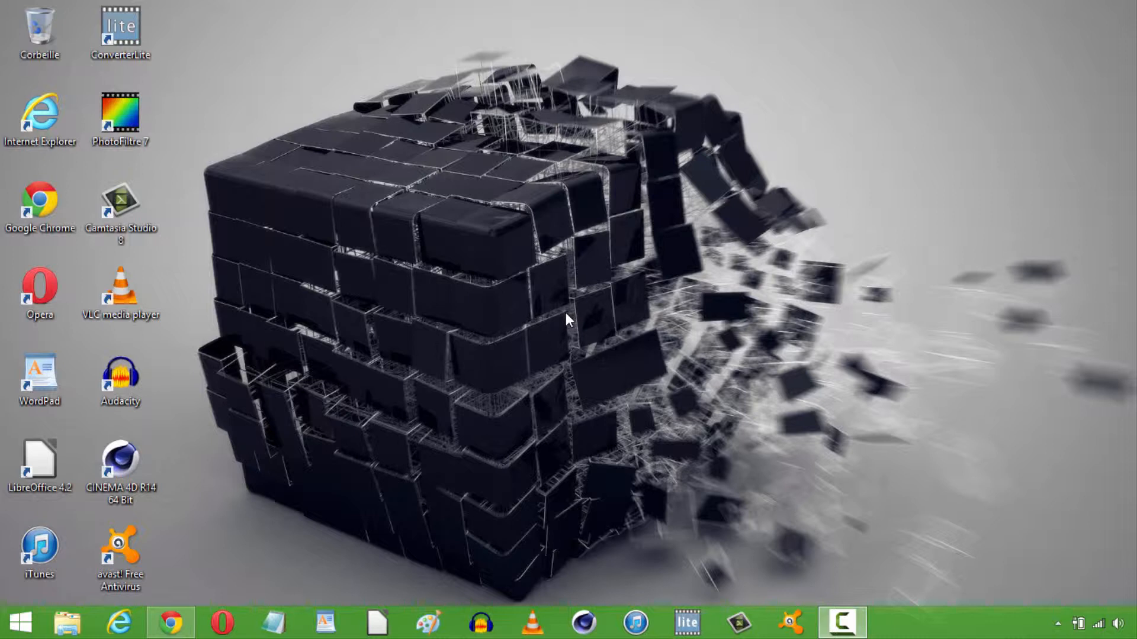
Switch to Chrome, view the LibreOffice 4.3 download page, and return to the desktop with the LibreOffice shortcut back in its place.
left_click_drag(39, 465, 531, 278)
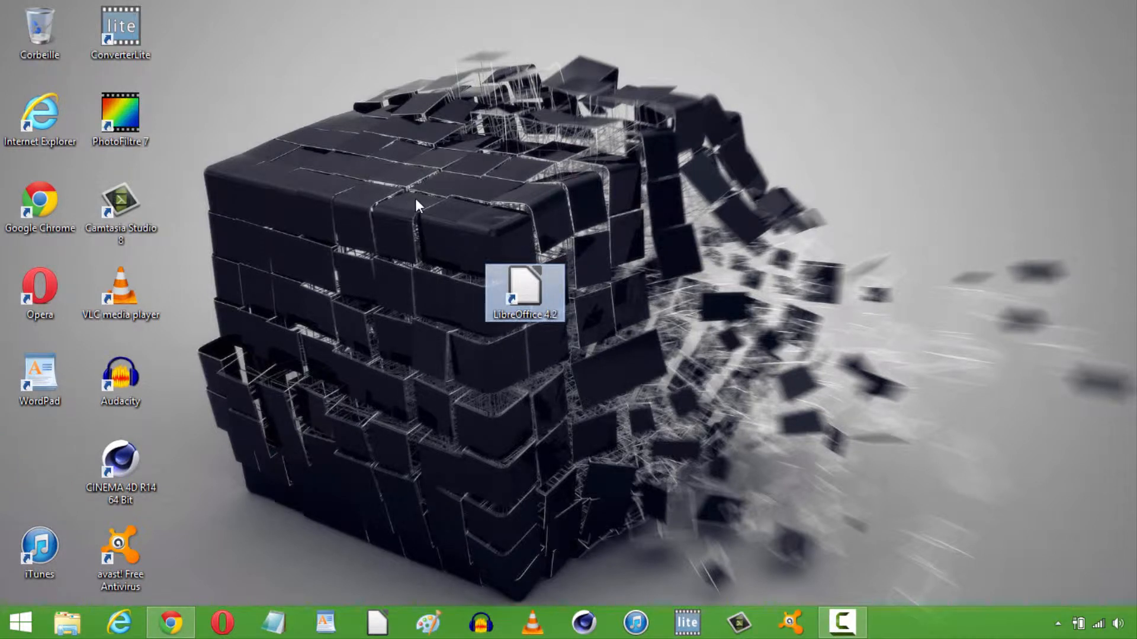
left_click_drag(417, 189, 642, 414)
left_click(183, 636)
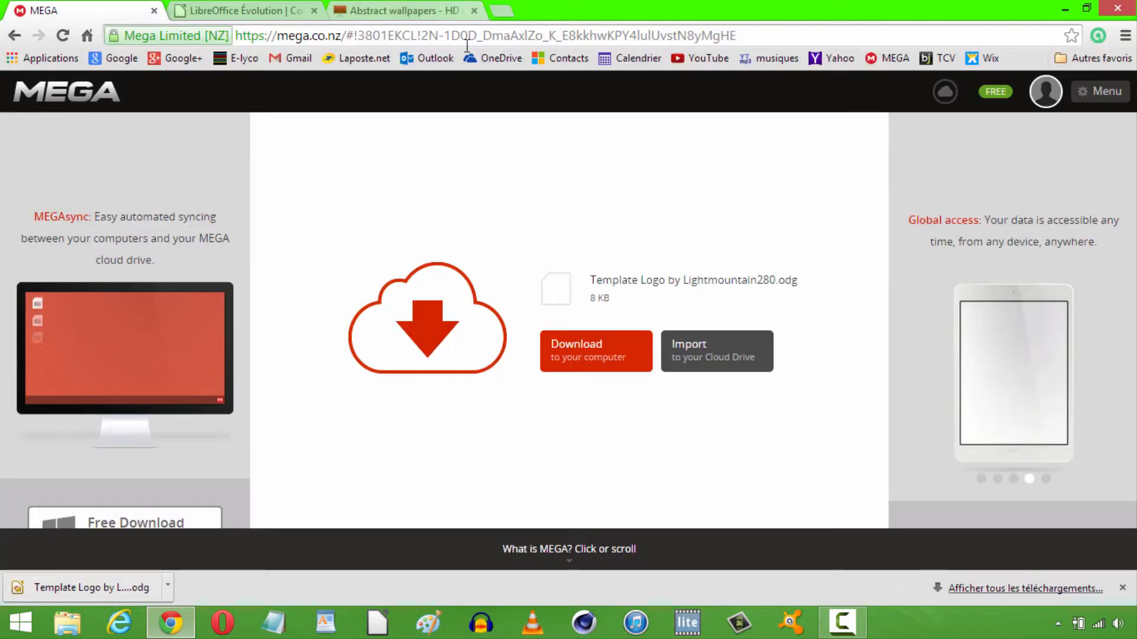
left_click(260, 15)
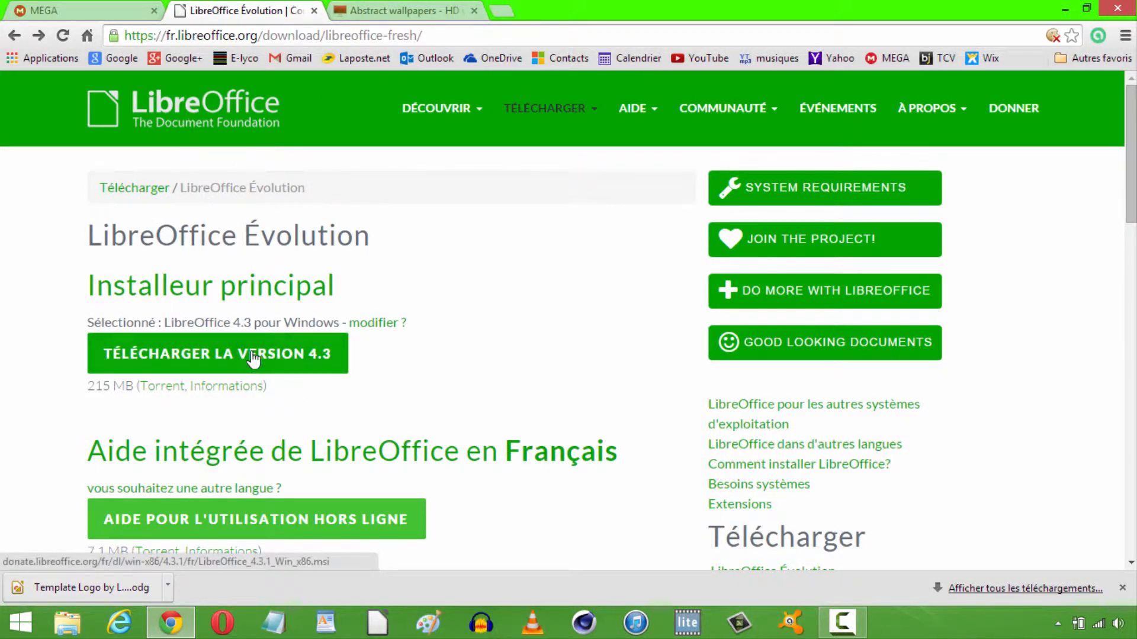
left_click(1064, 10)
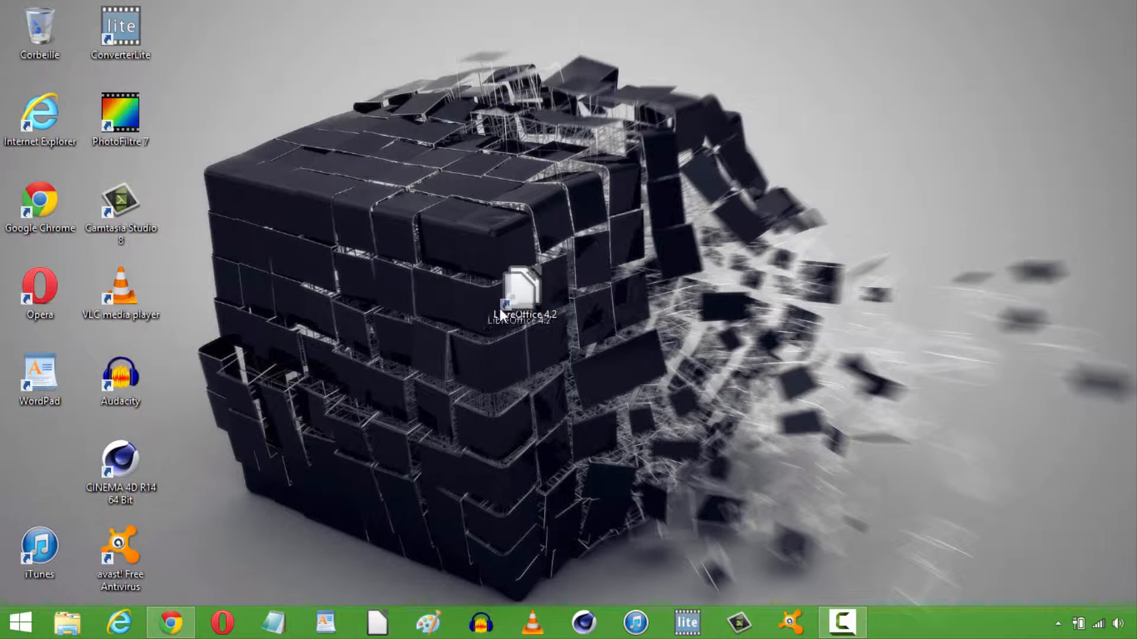
left_click_drag(499, 308, 51, 470)
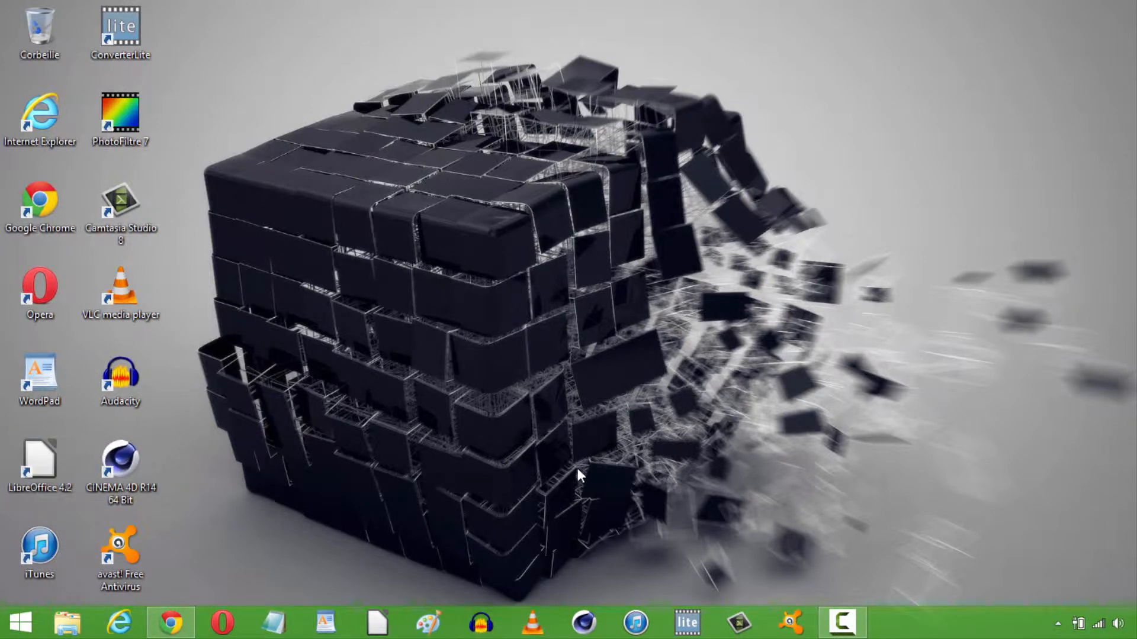
Switch to Chrome and view the MEGA download page for the logo template file.
left_click(170, 622)
left_click(115, 10)
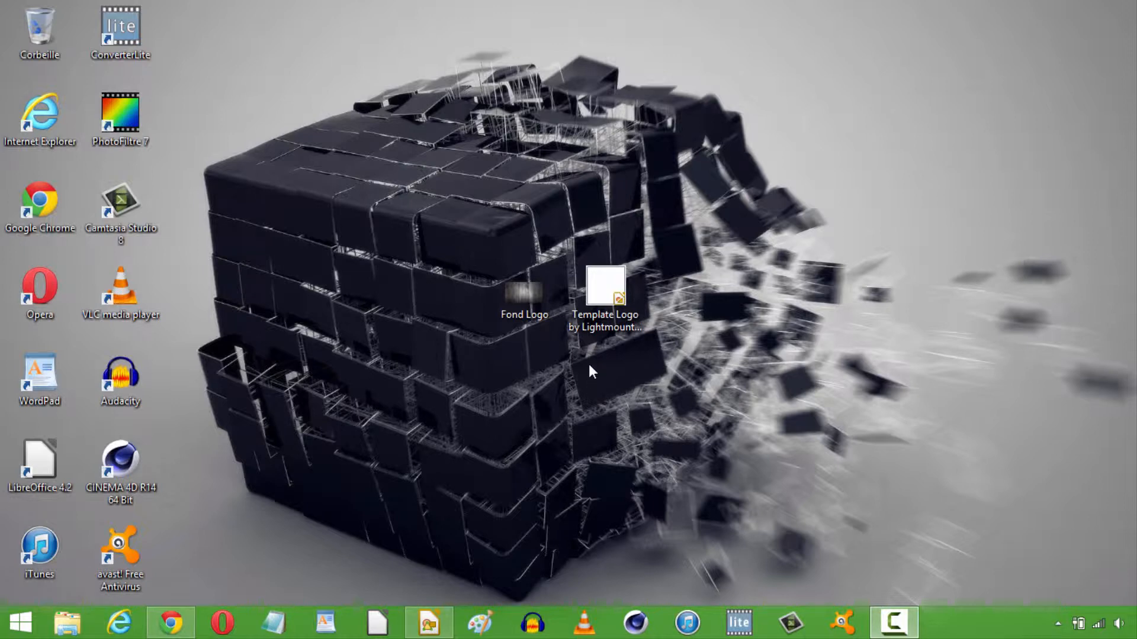
Open the Template Logo .odg document from the desktop in LibreOffice Draw and insert the Fond Logo image on its page.
double_click(627, 325)
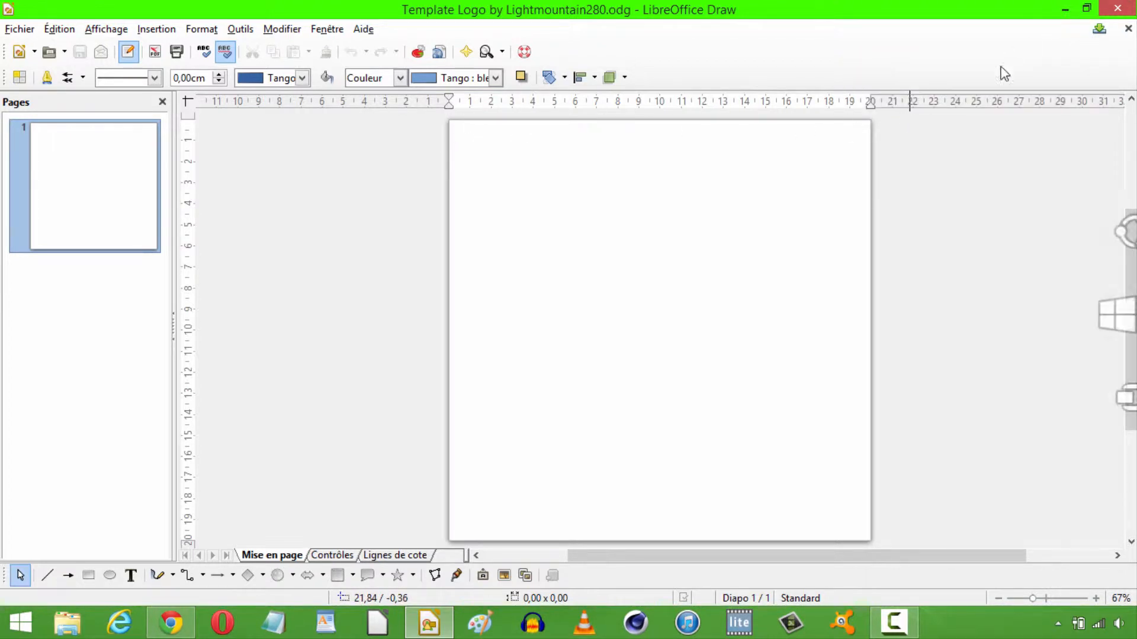
left_click(504, 576)
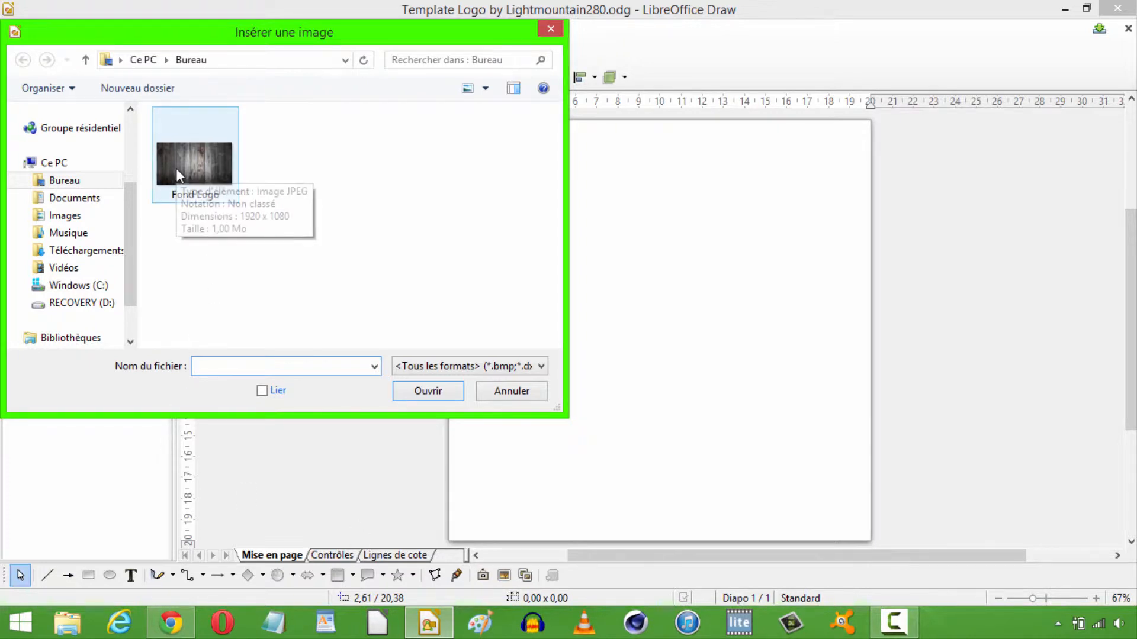
double_click(194, 165)
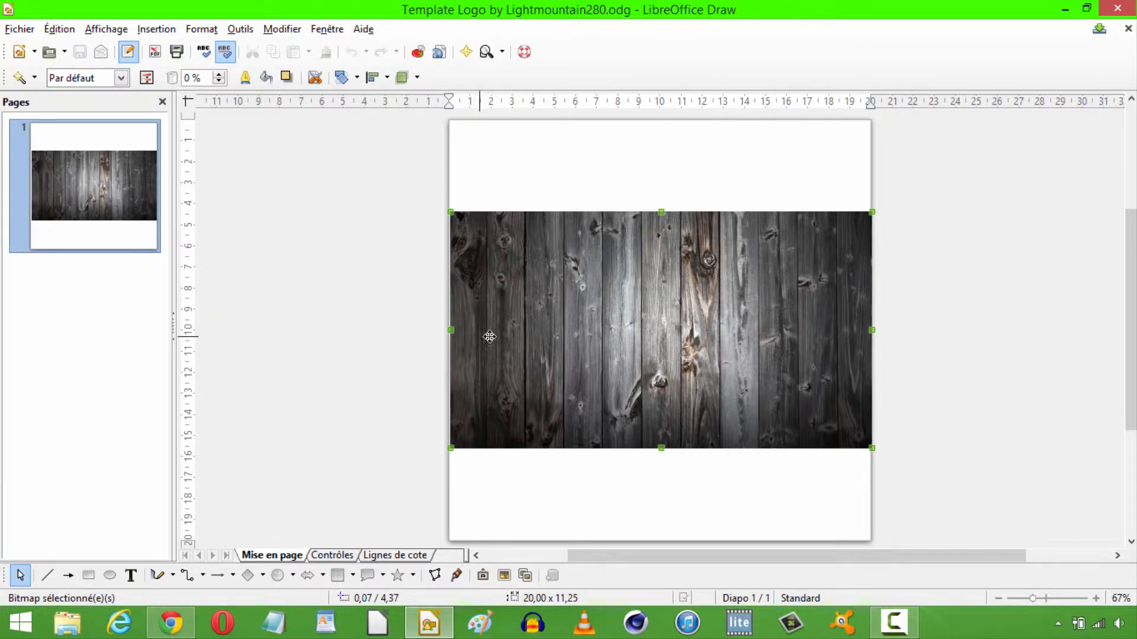
Switch to Chrome, examine the abstract wallpapers and the category list on hdwallpapers.net, and return to the drawing.
left_click(178, 631)
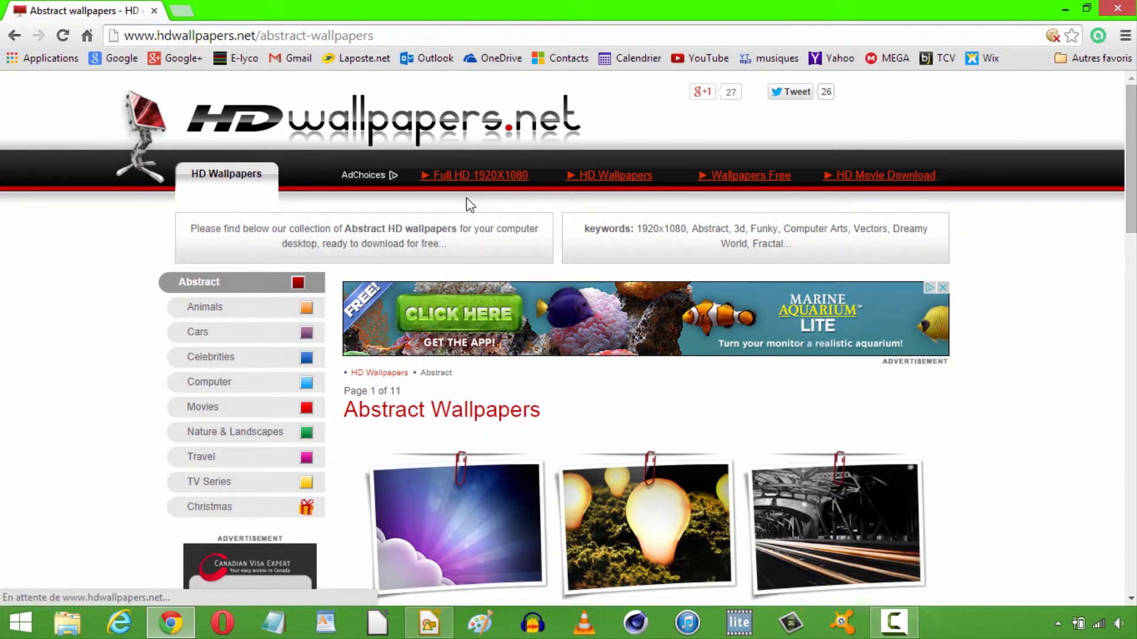
scroll(1103, 177, "down", 7)
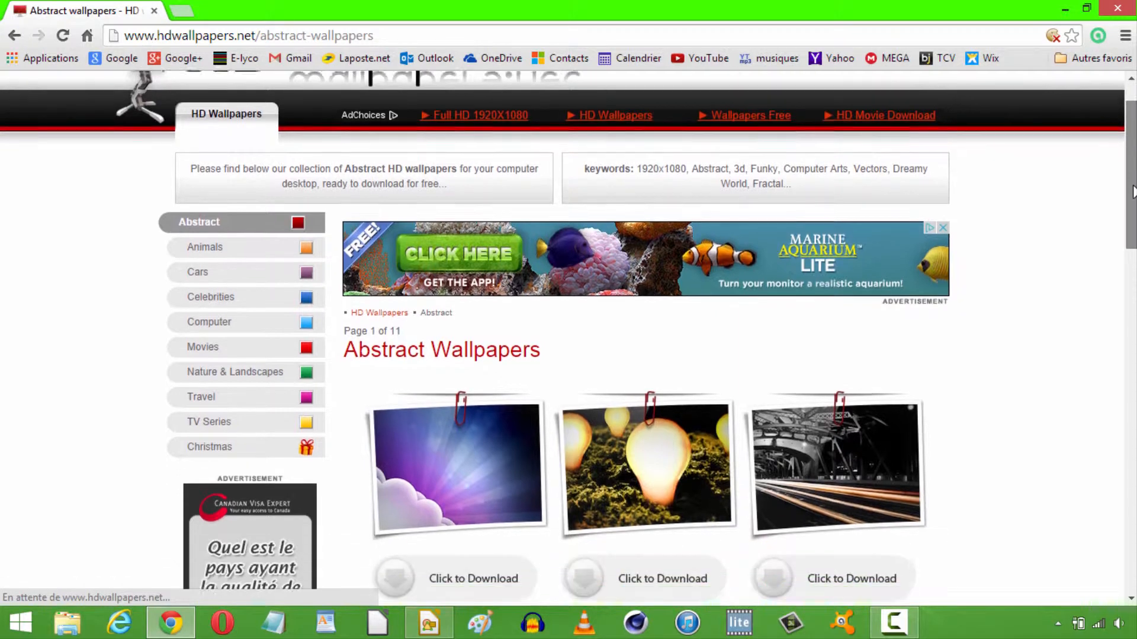
scroll(1108, 327, "down", 6)
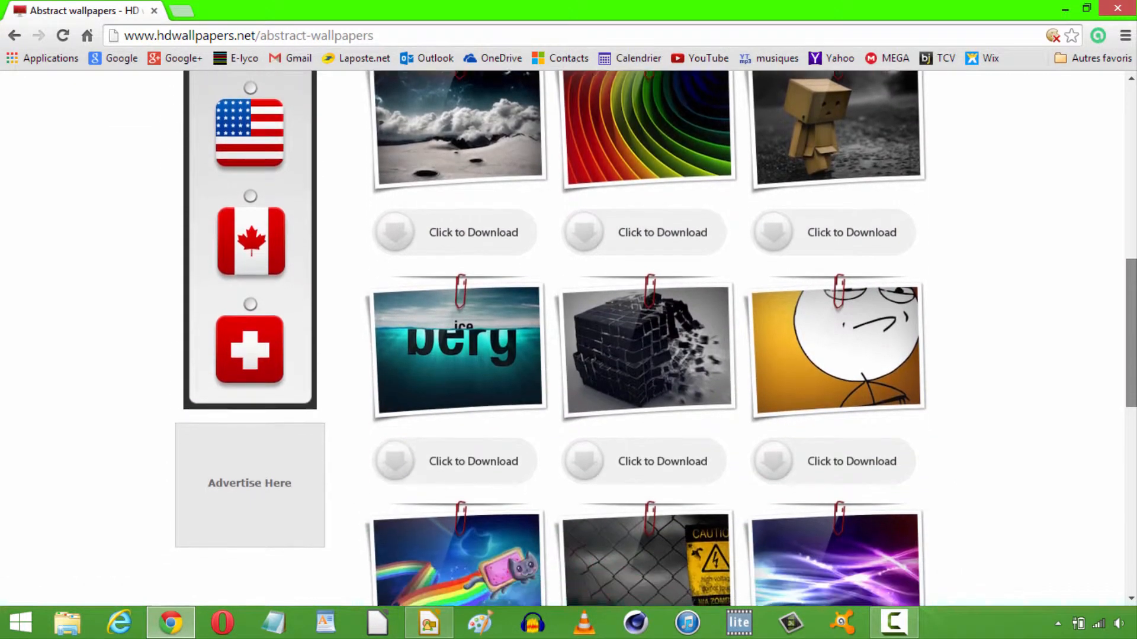
scroll(1109, 328, "up", 5)
scroll(1107, 320, "down", 4)
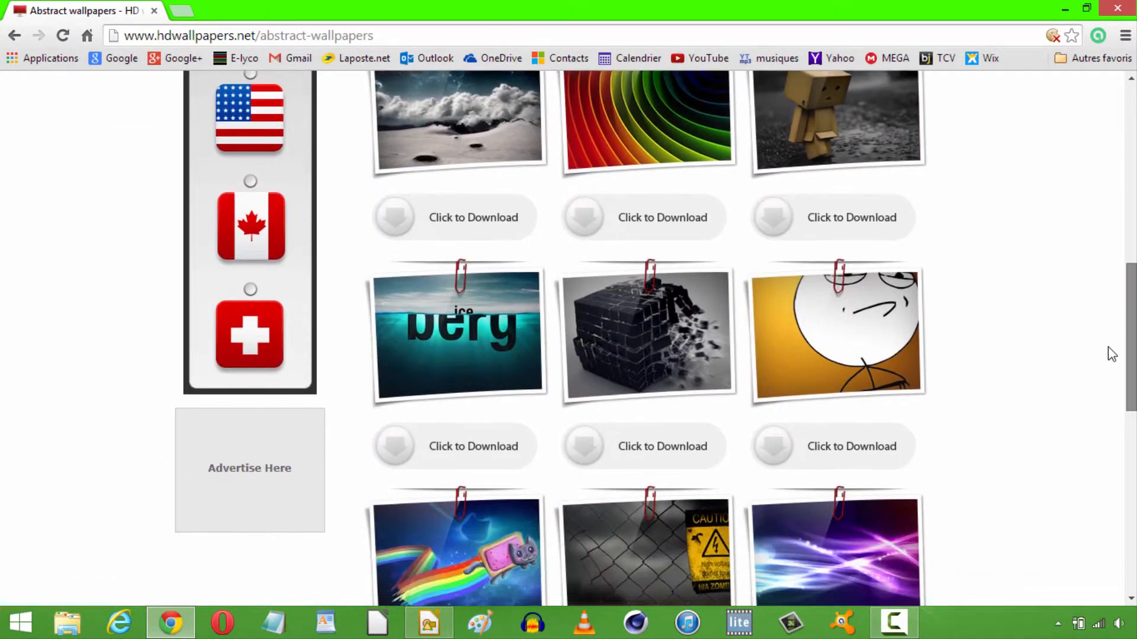
scroll(1108, 313, "up", 3)
scroll(1110, 309, "up", 6)
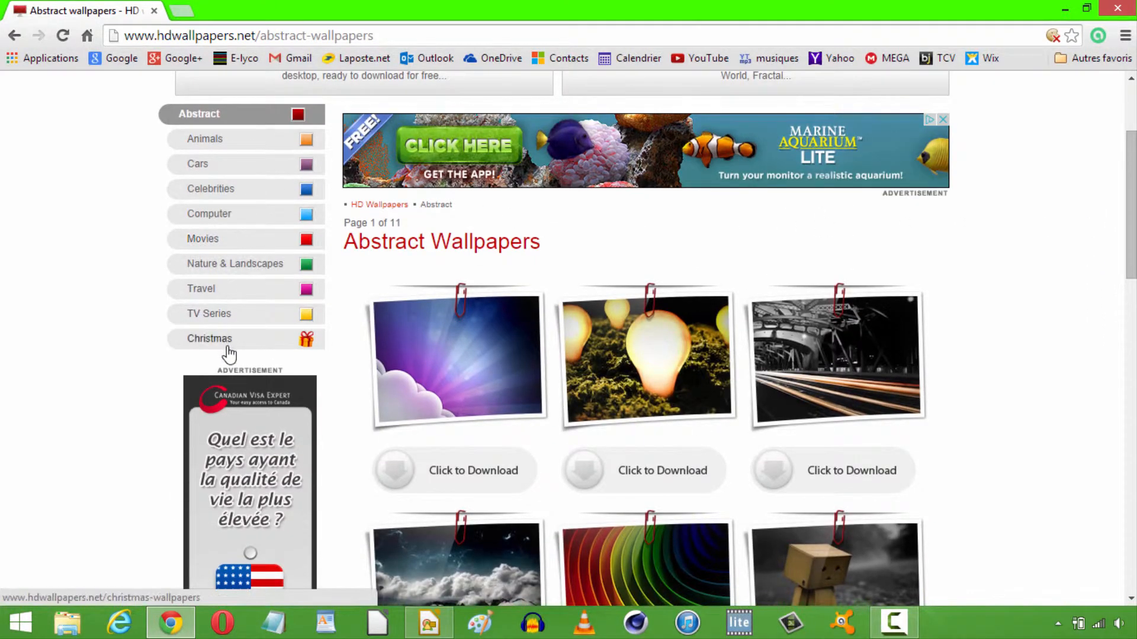
left_click(218, 138)
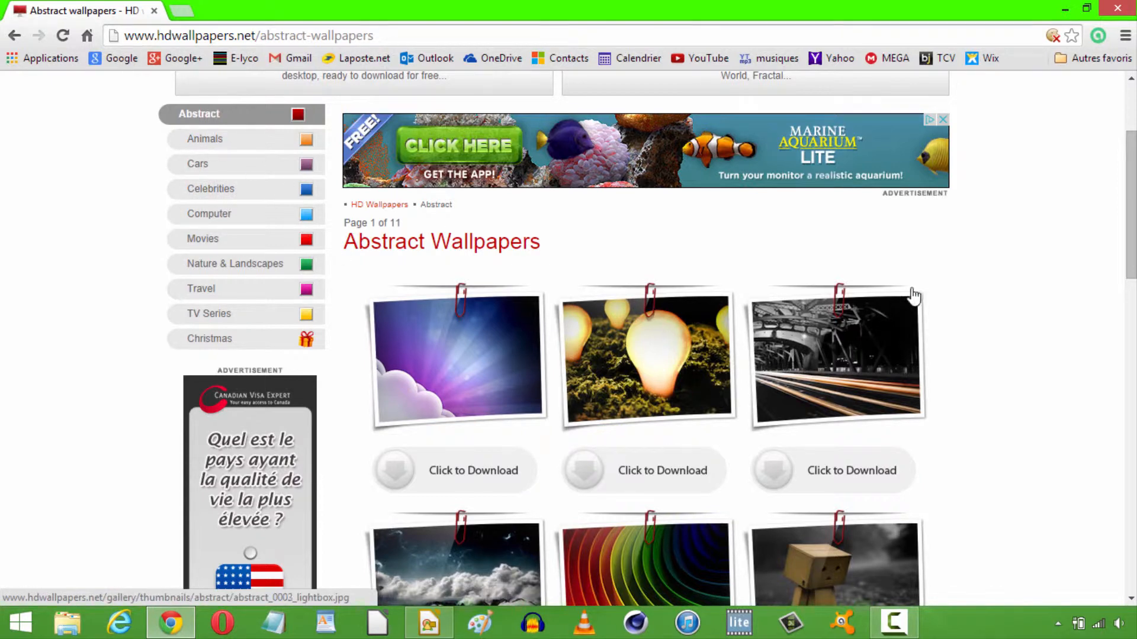
mouse_move(1133, 199)
left_mouse_down()
mouse_move(1132, 304)
mouse_move(1107, 177)
left_mouse_up()
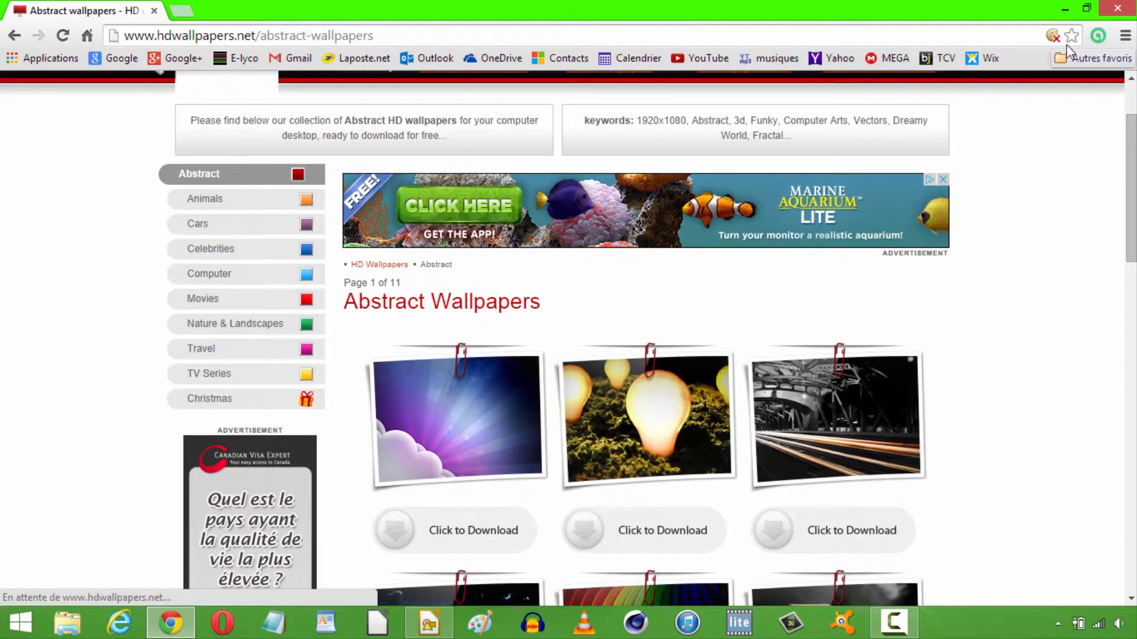
left_click(1065, 9)
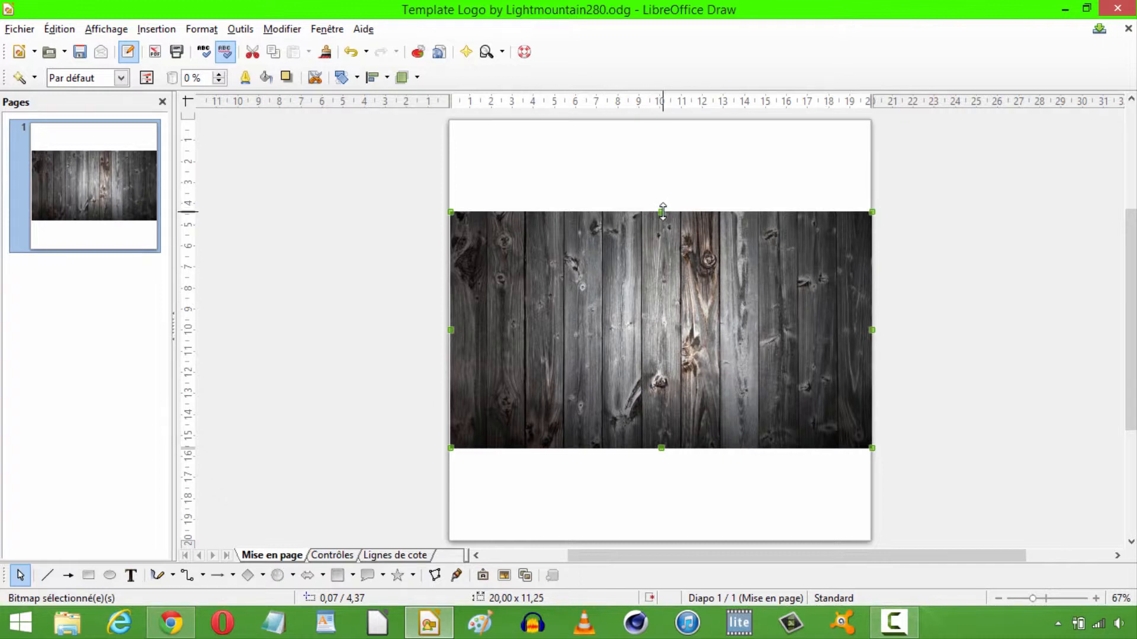
Stretch the wood background image up and down to the page edges so it covers the full 20 × 20 cm page.
left_click_drag(662, 211, 659, 119)
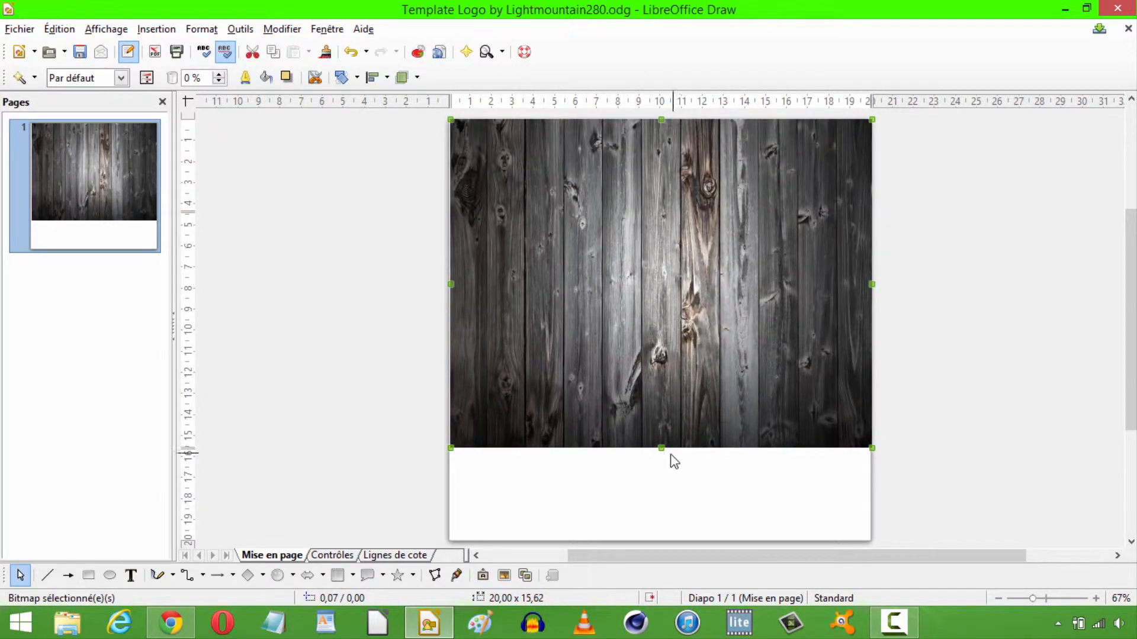
left_click_drag(661, 448, 670, 540)
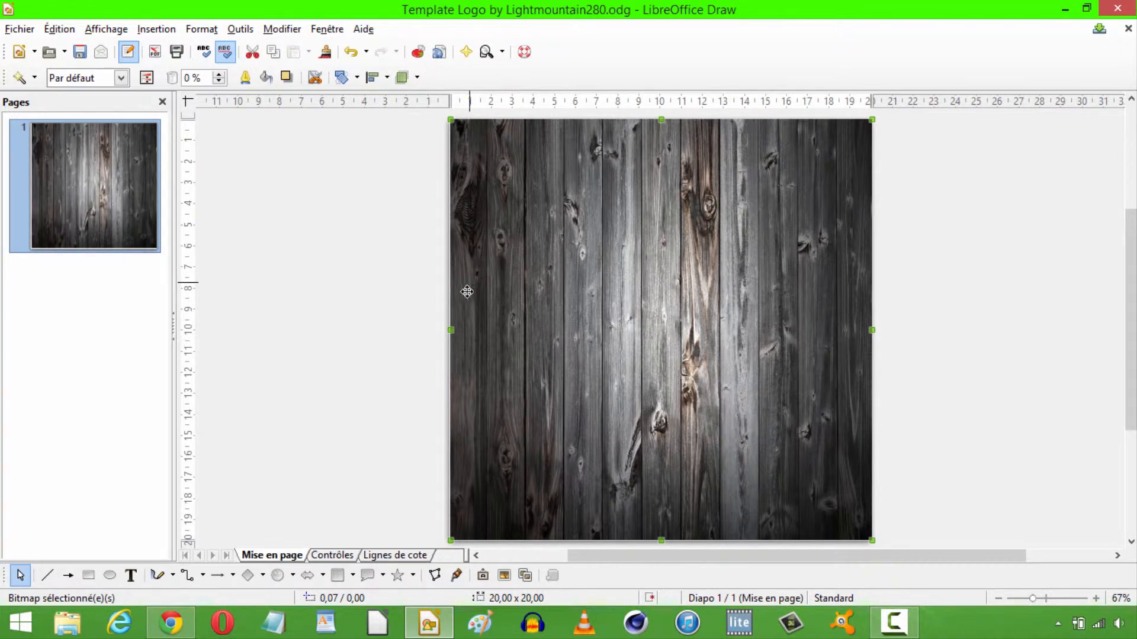
Insert a plain white Fontwork object on the page and replace its text with "lm280".
left_click(483, 576)
double_click(413, 208)
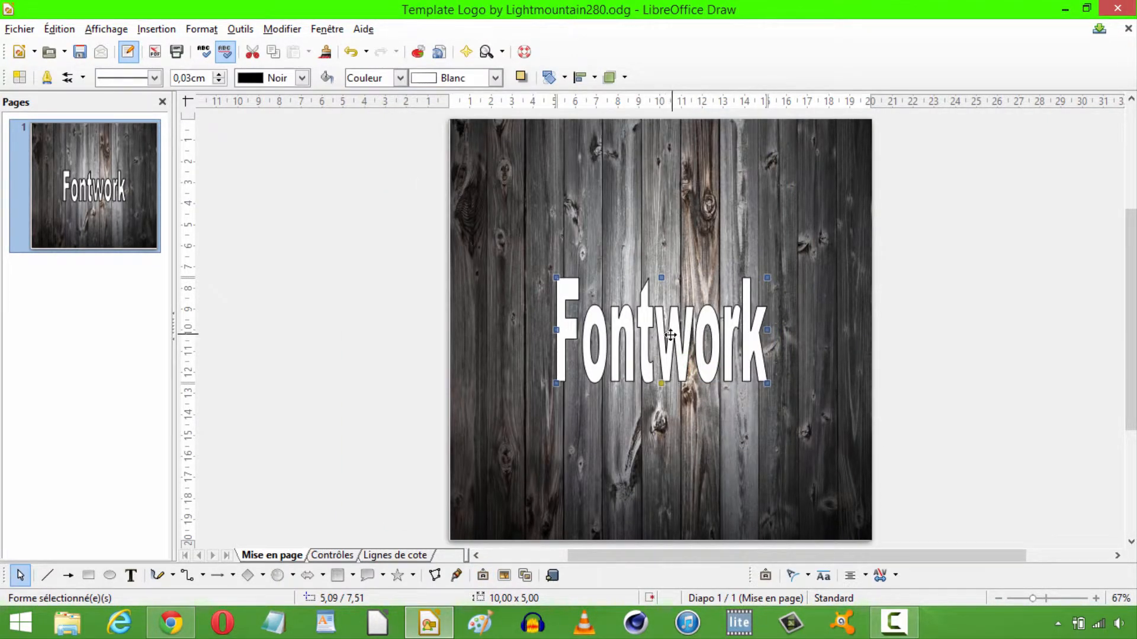
double_click(647, 319)
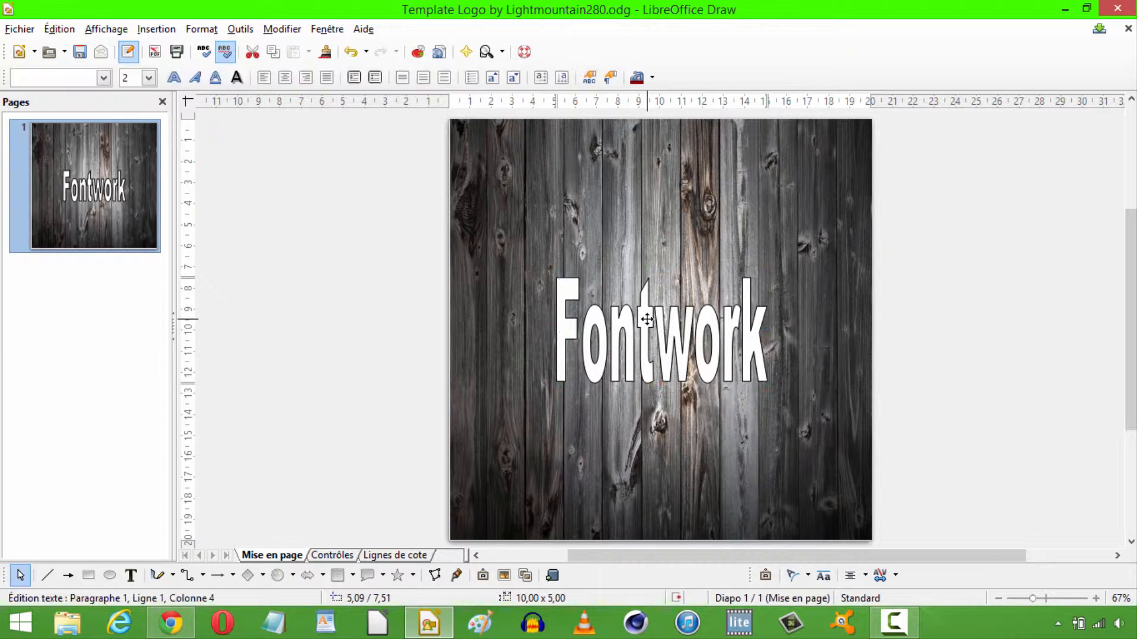
left_click_drag(613, 332, 708, 331)
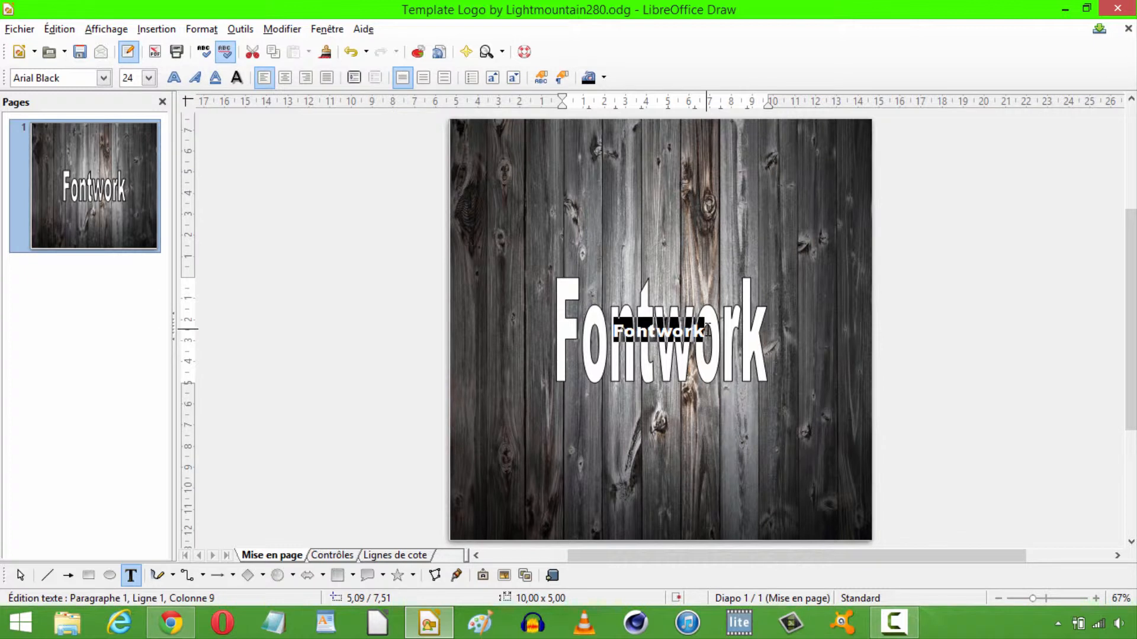
type("lm280")
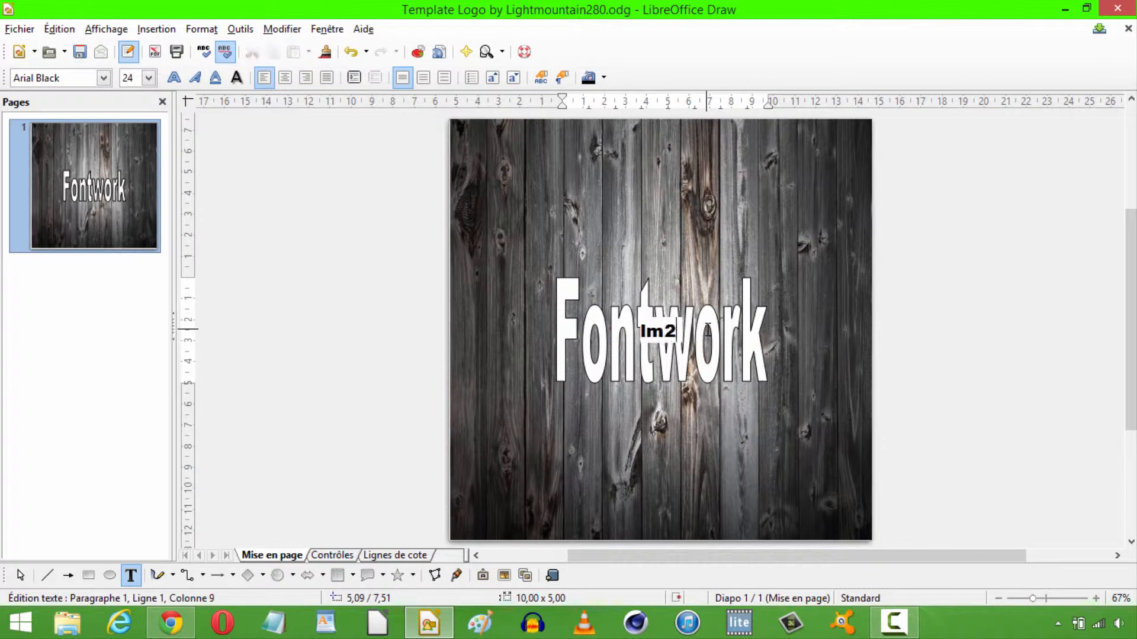
left_click(966, 352)
Change the lm280 Fontwork text's font to BatmanForeverAlternate with the bold style (Gras).
left_click(663, 295)
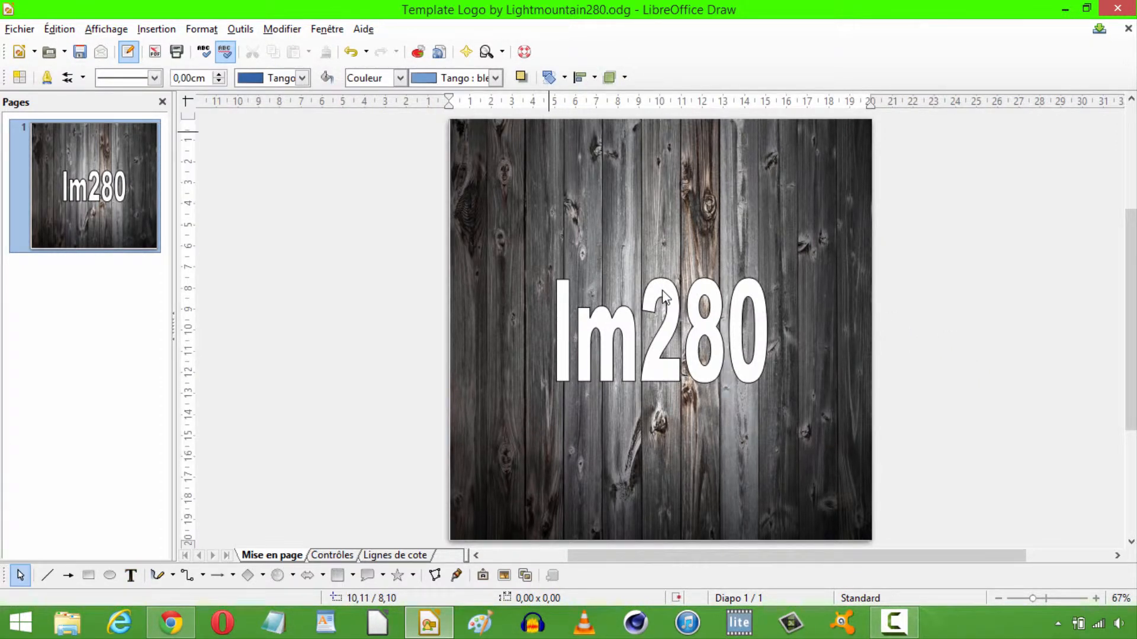
left_click(663, 294)
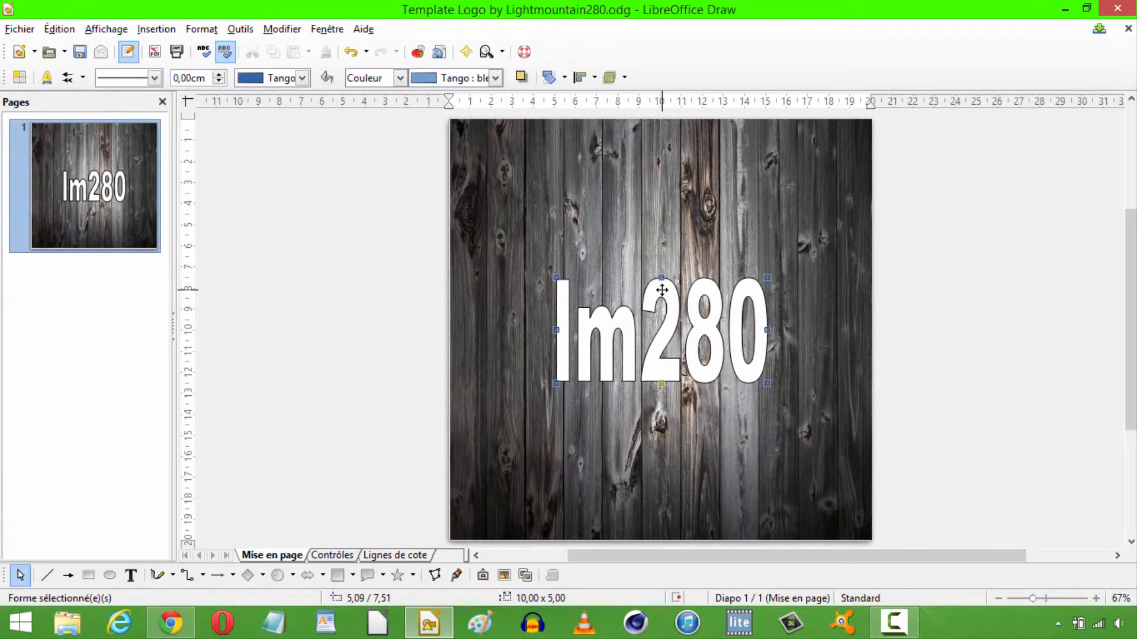
right_click(676, 317)
left_click(711, 99)
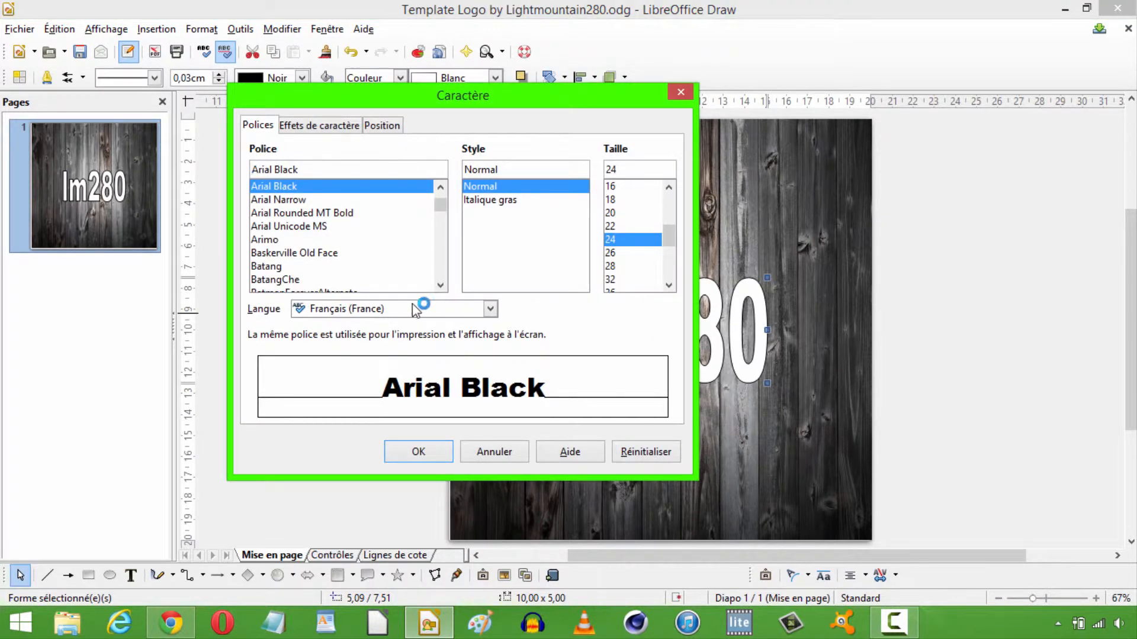
left_click_drag(441, 207, 440, 212)
scroll(442, 223, "up", 4)
left_click(363, 291)
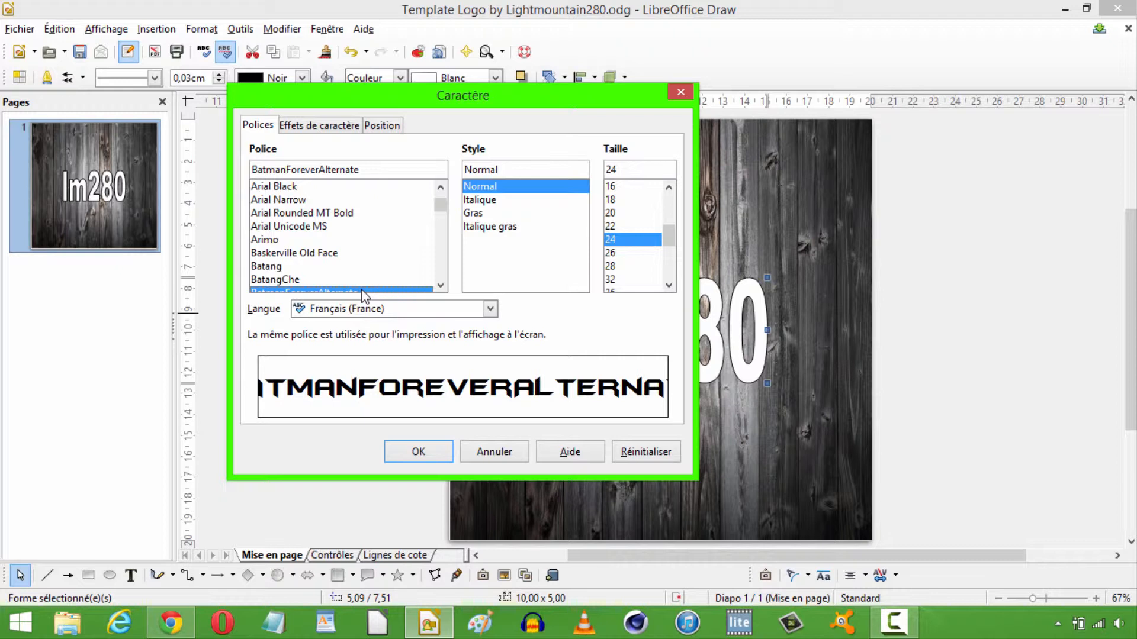
left_click(475, 215)
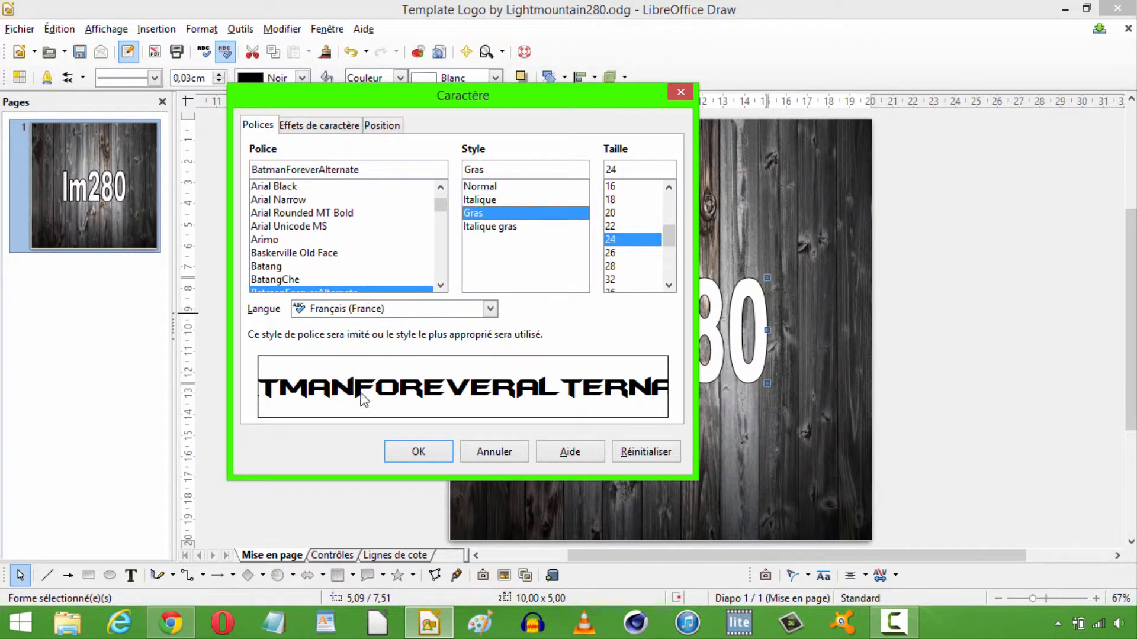
left_click(405, 456)
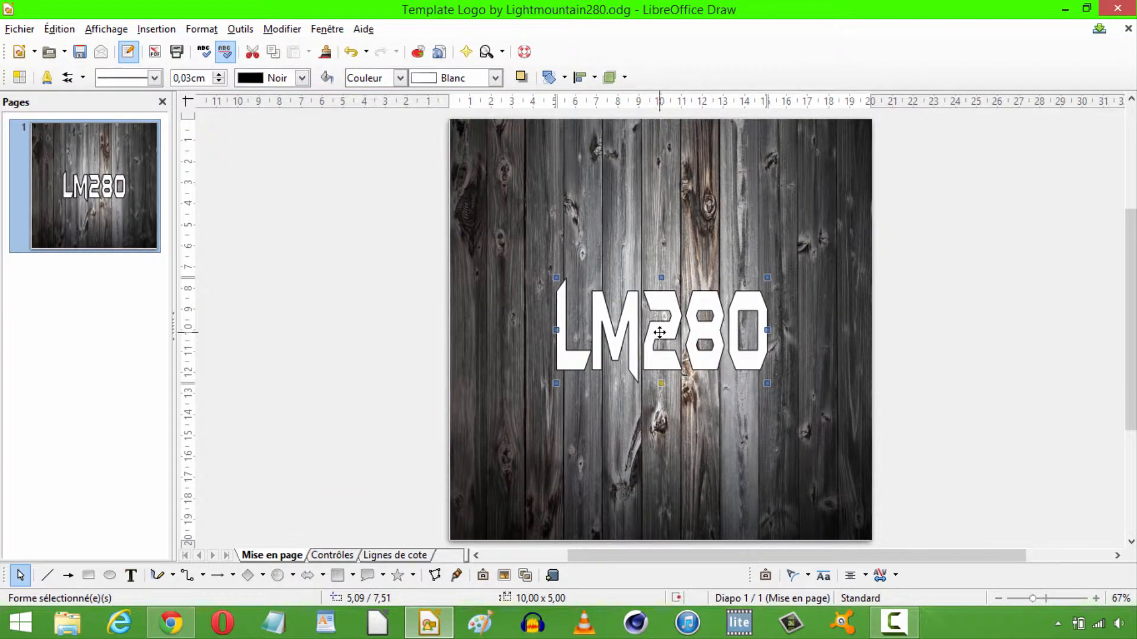
Widen the LM280 text on both sides to about 14.4 cm and move it to the upper part of the page.
left_click_drag(556, 330, 514, 330)
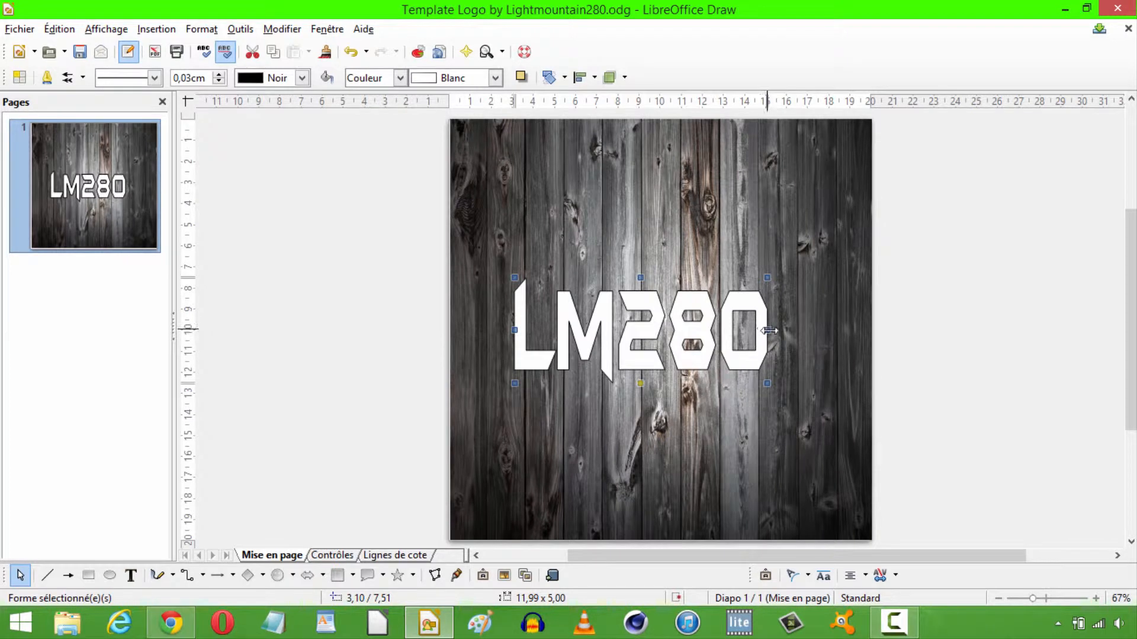
left_click_drag(769, 330, 818, 329)
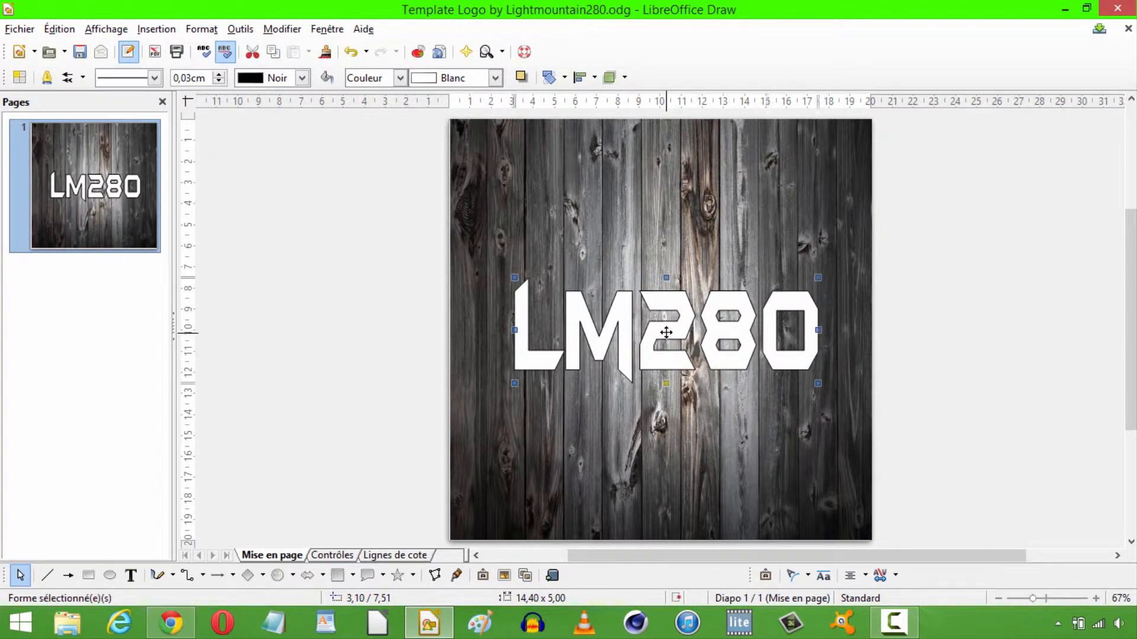
left_click_drag(666, 332, 666, 231)
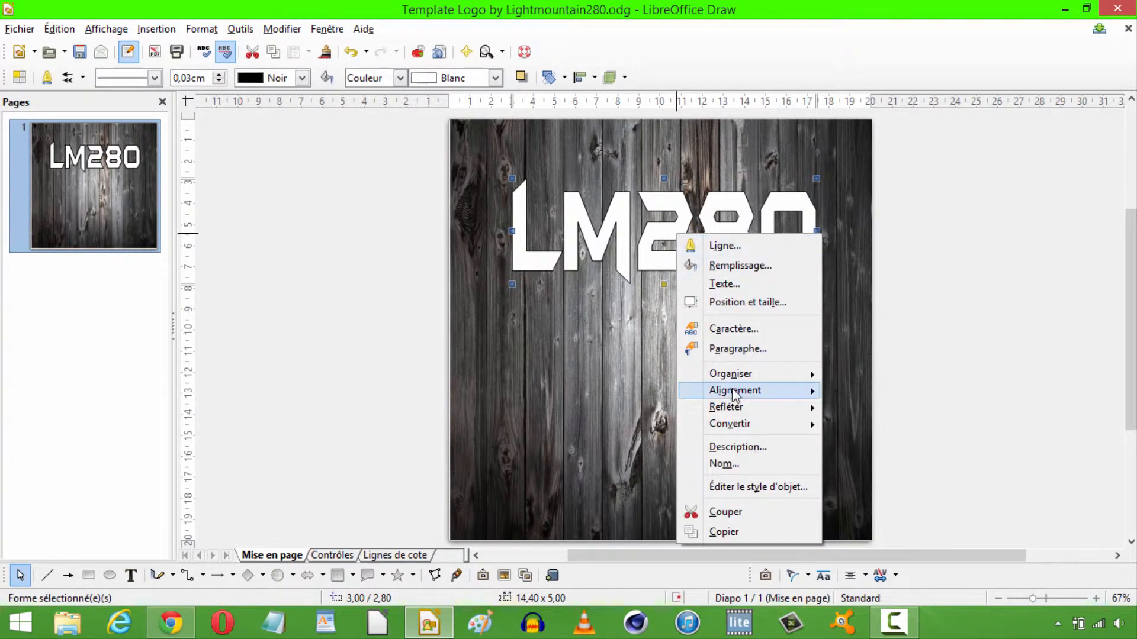
Convert the LM280 text to a 3D object and tilt it slightly so its front faces the viewer.
mouse_move(762, 424)
left_click(867, 481)
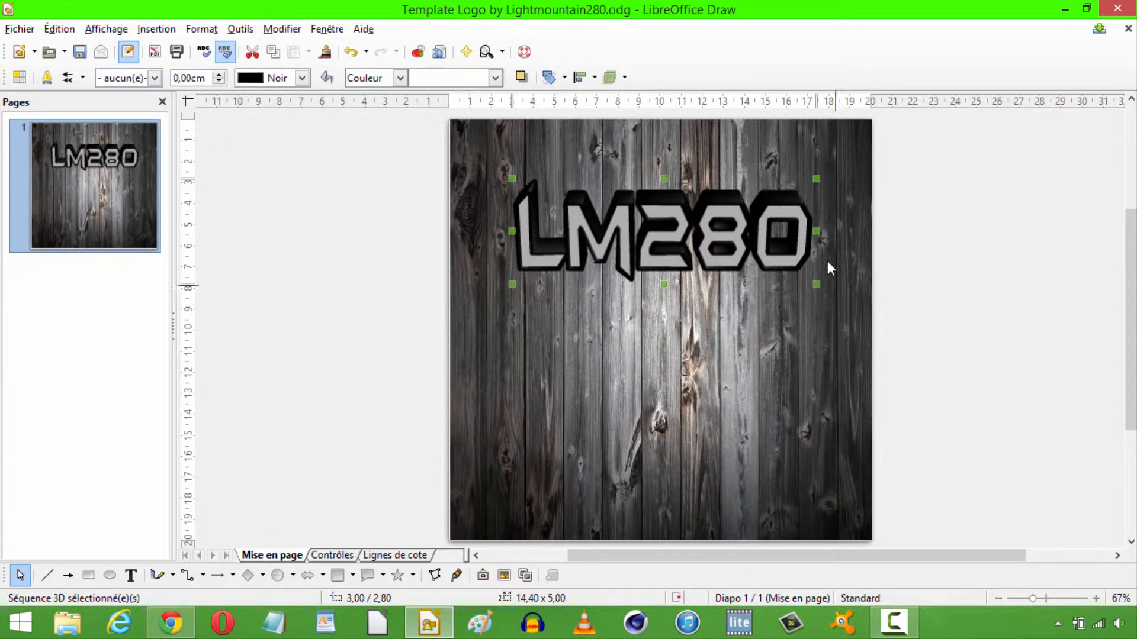
left_click(772, 214)
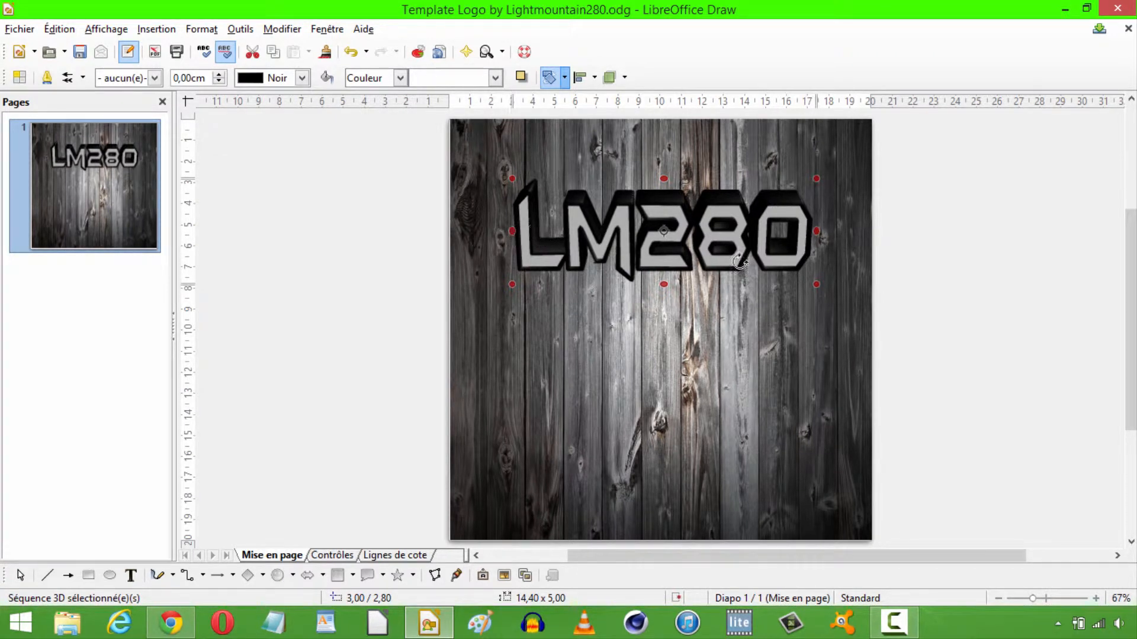
left_click_drag(816, 231, 811, 206)
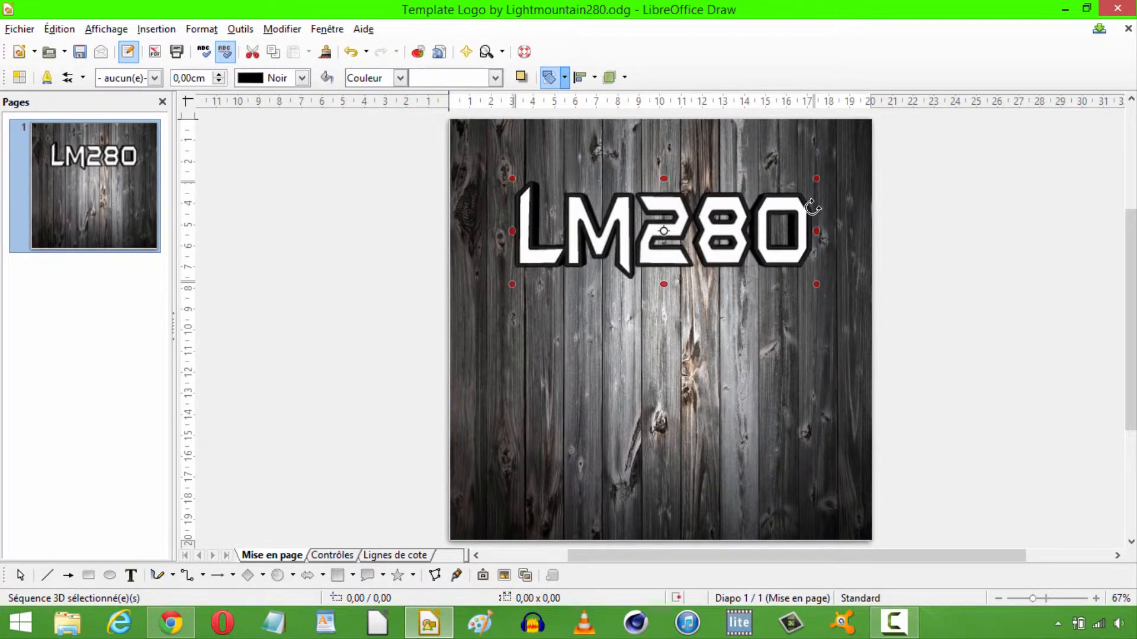
Start a gradient fill for the 3D LM280 text and set the gradient's start colour to Vert jaune 4.
left_click(914, 241)
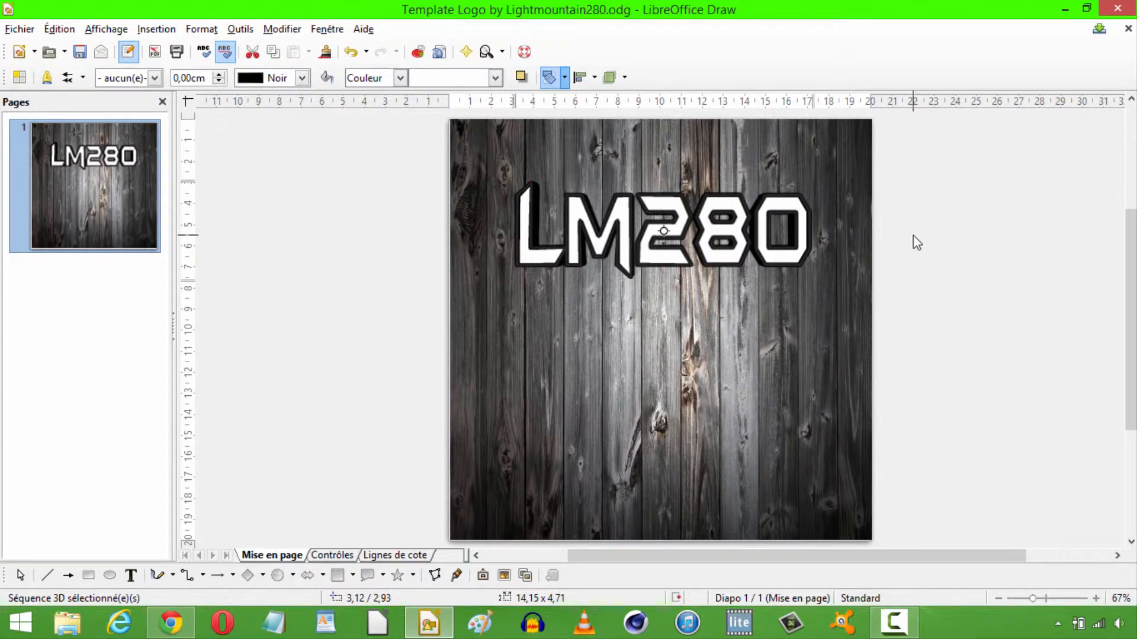
left_click(627, 220)
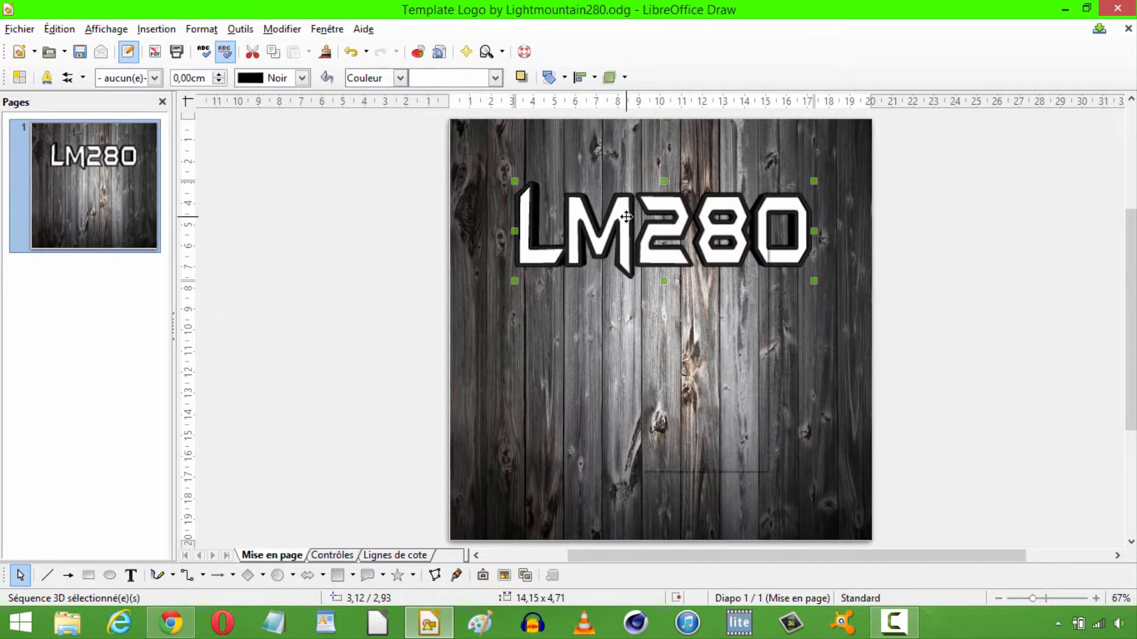
right_click(627, 217)
left_click(673, 249)
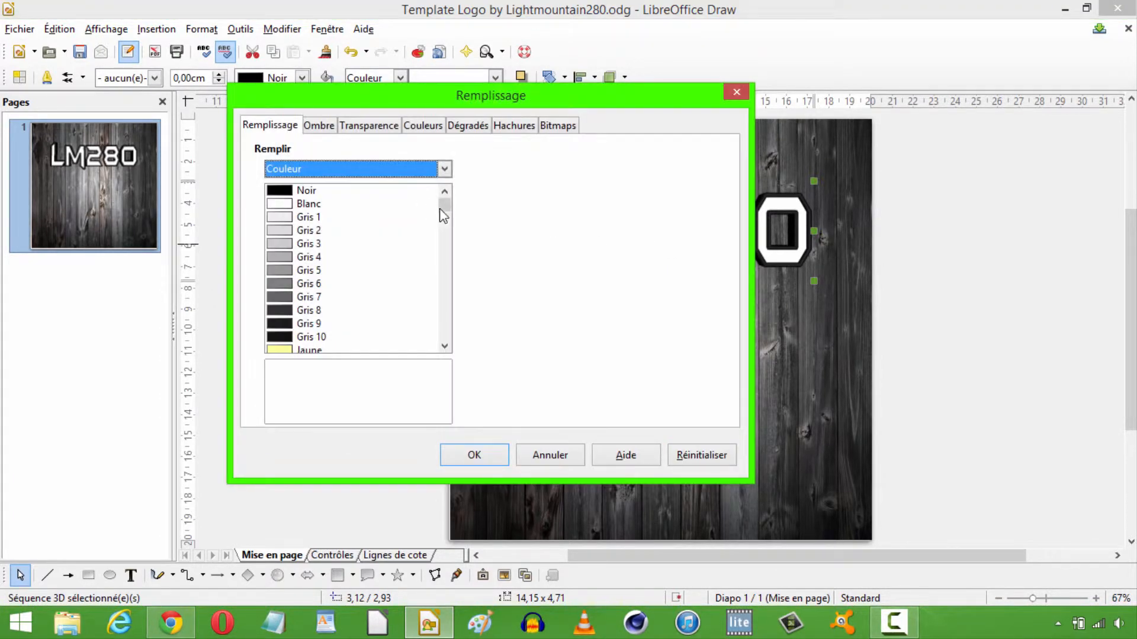
left_click_drag(442, 208, 444, 319)
left_click(468, 126)
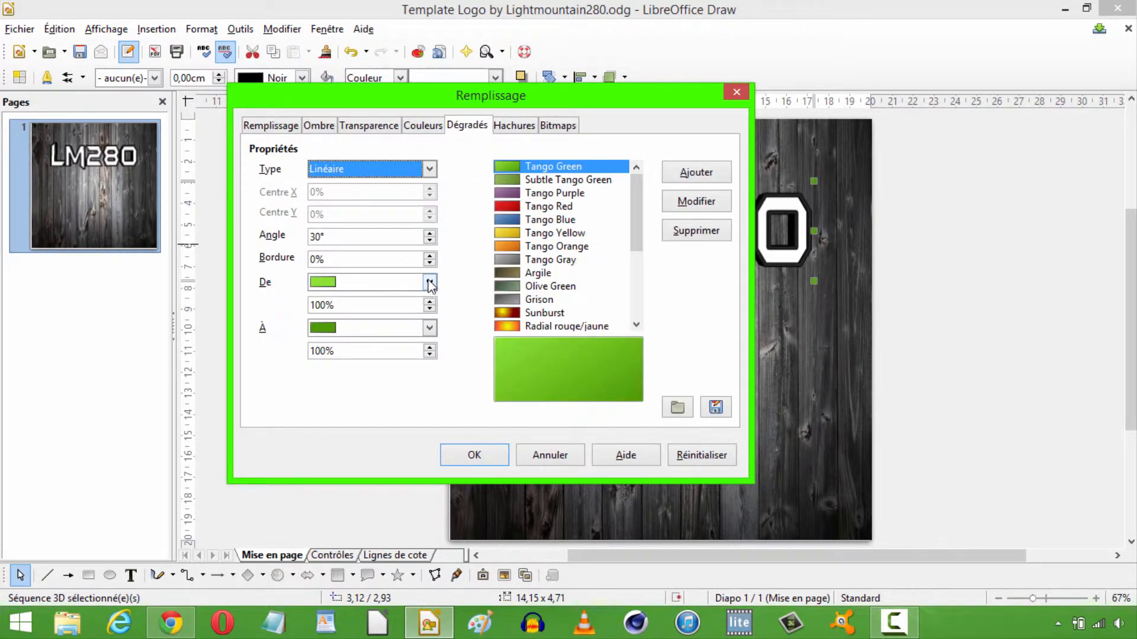
left_click_drag(634, 194, 631, 219)
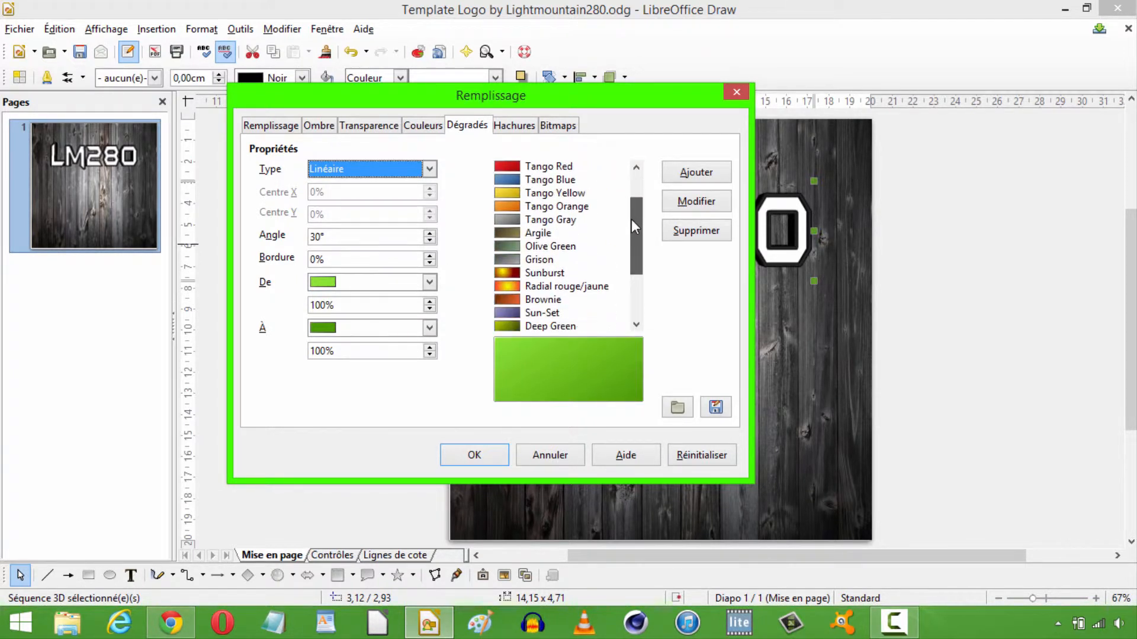
left_click(430, 283)
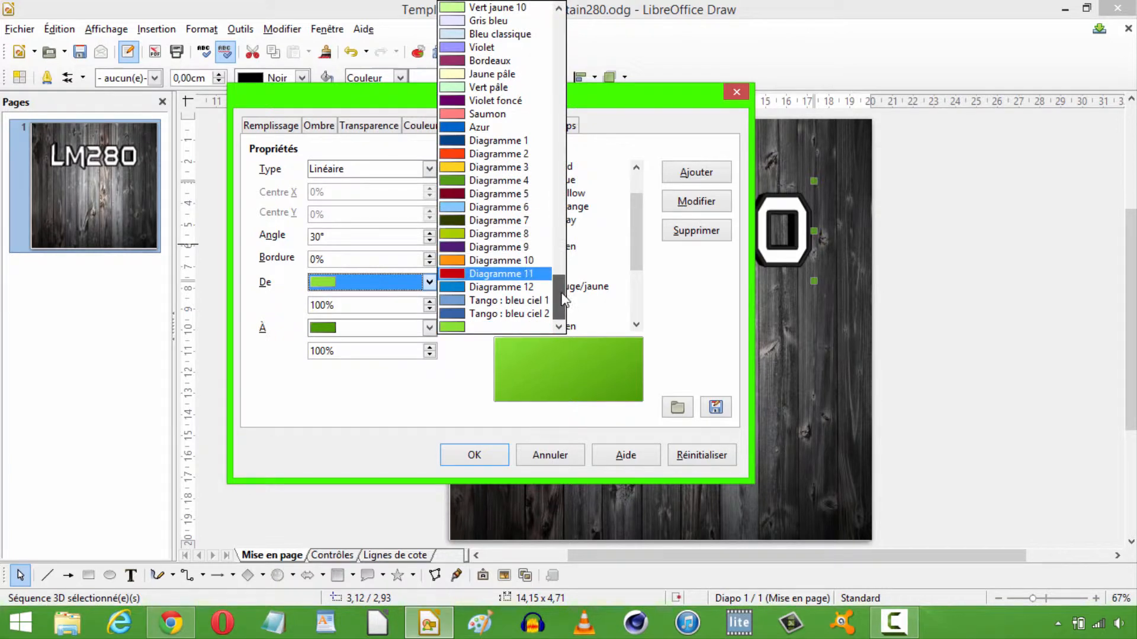
left_click_drag(557, 294, 547, 126)
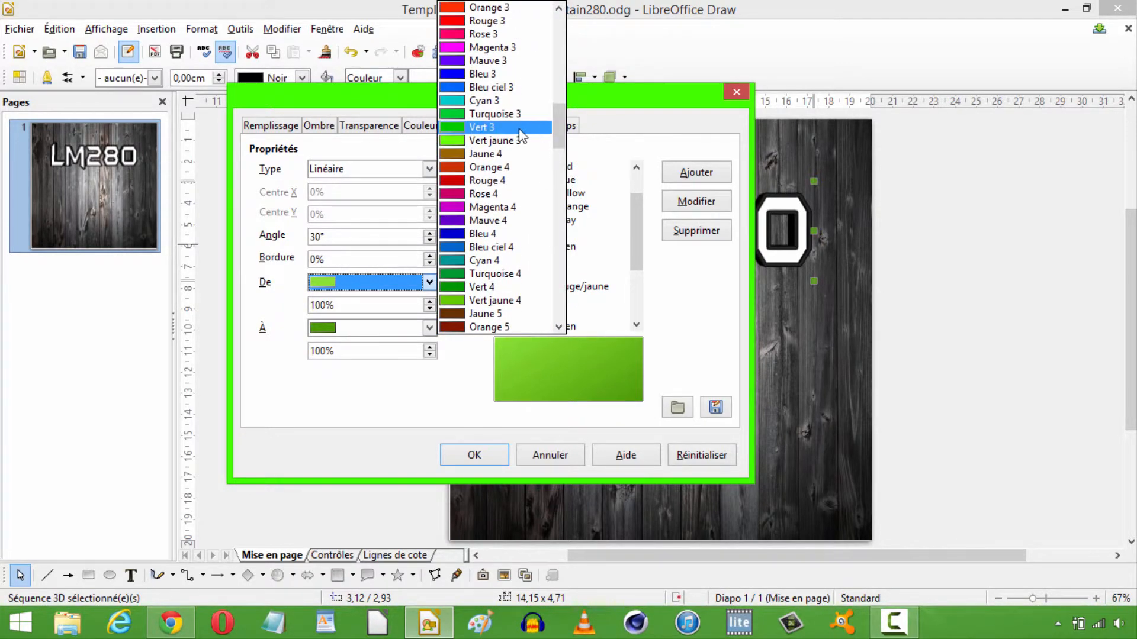
left_click(495, 300)
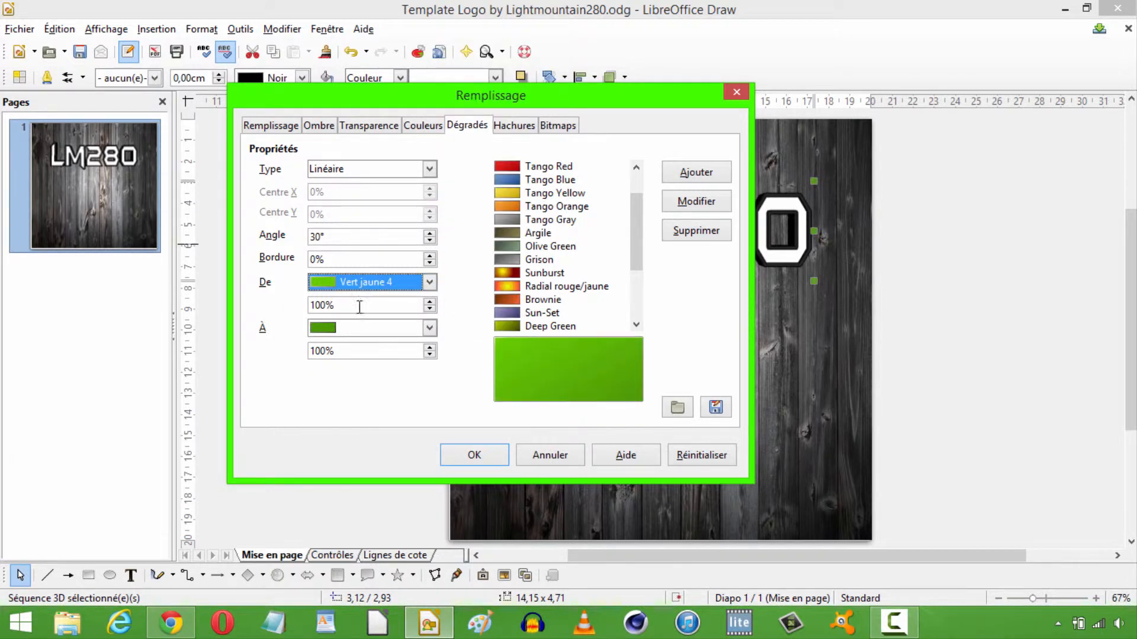
Set the gradient's end colour to Jaune 2 and its type to Axial.
left_click(428, 328)
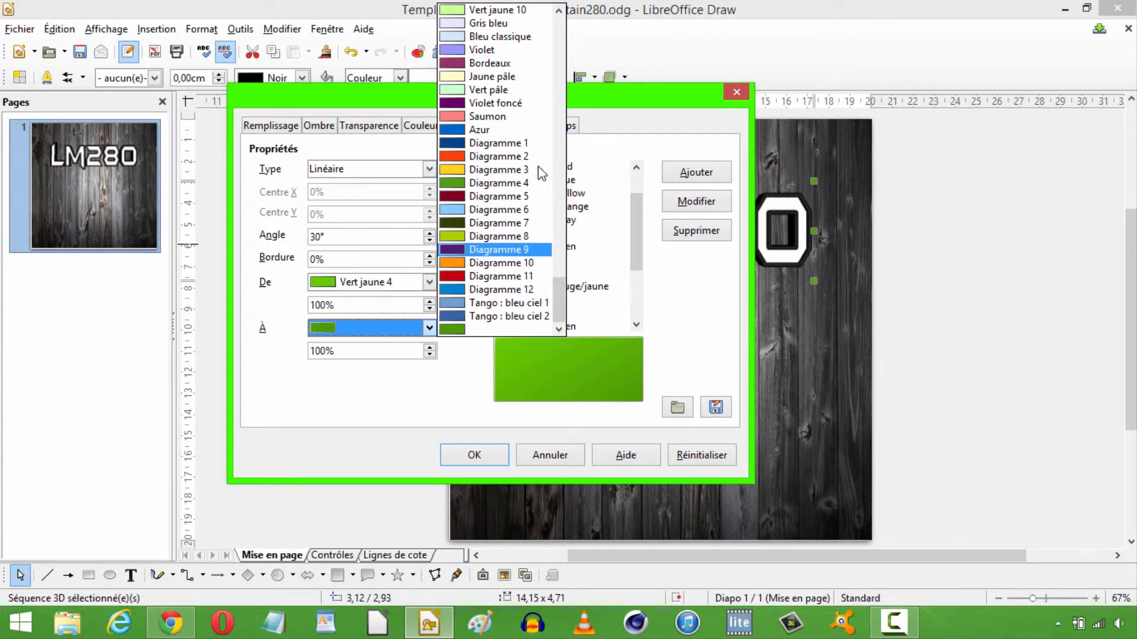
left_click_drag(557, 283, 551, 61)
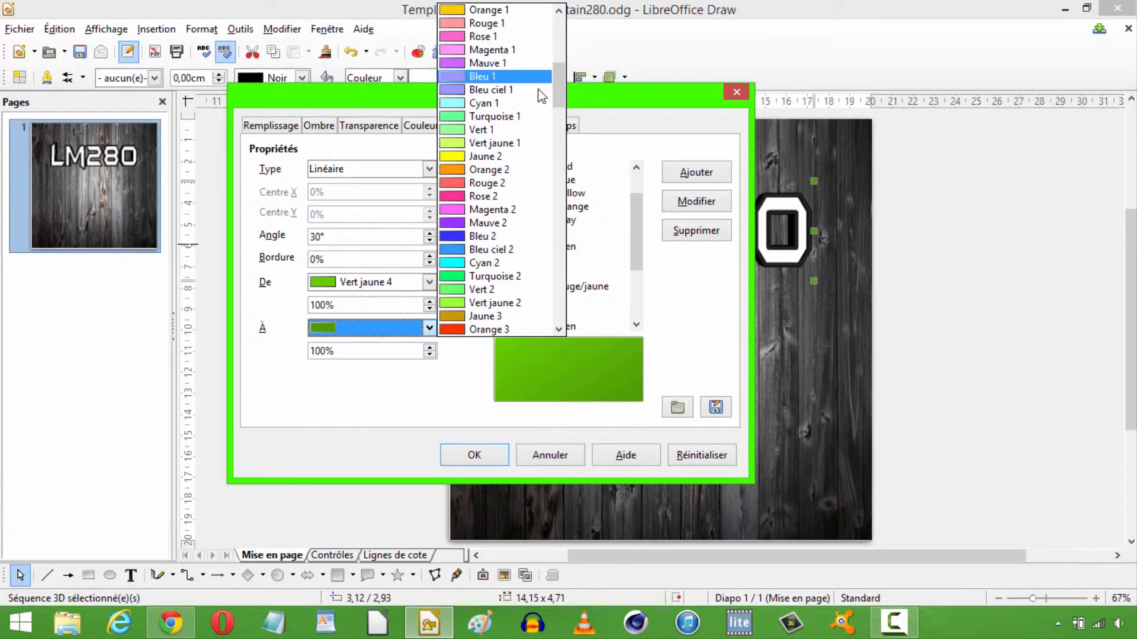
left_click(506, 159)
left_click(429, 328)
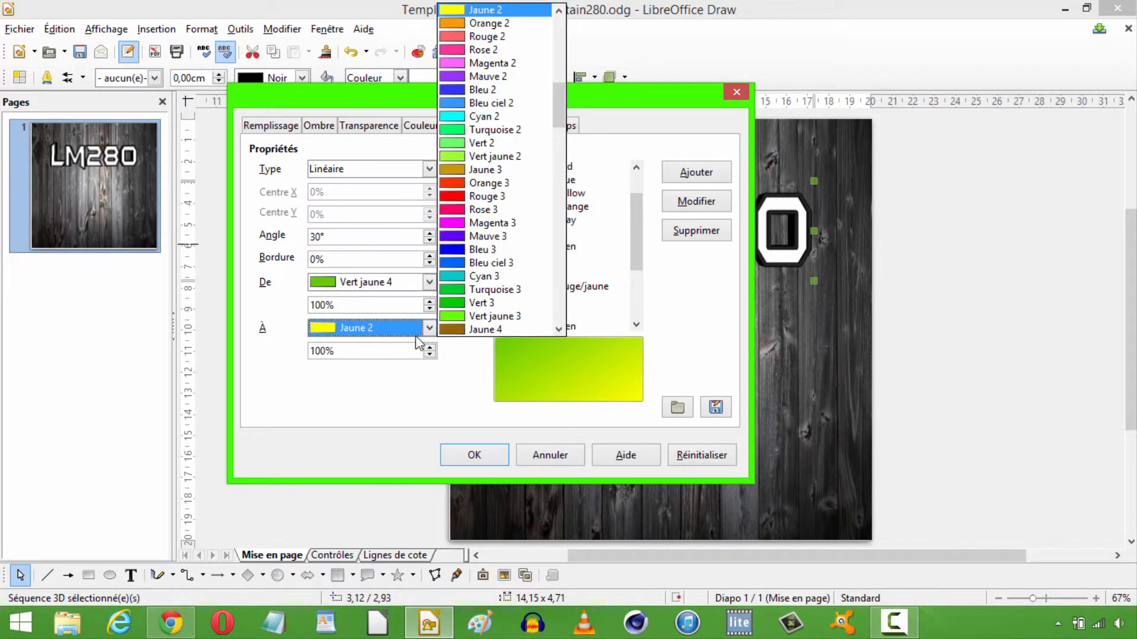
left_click(429, 328)
left_click(414, 169)
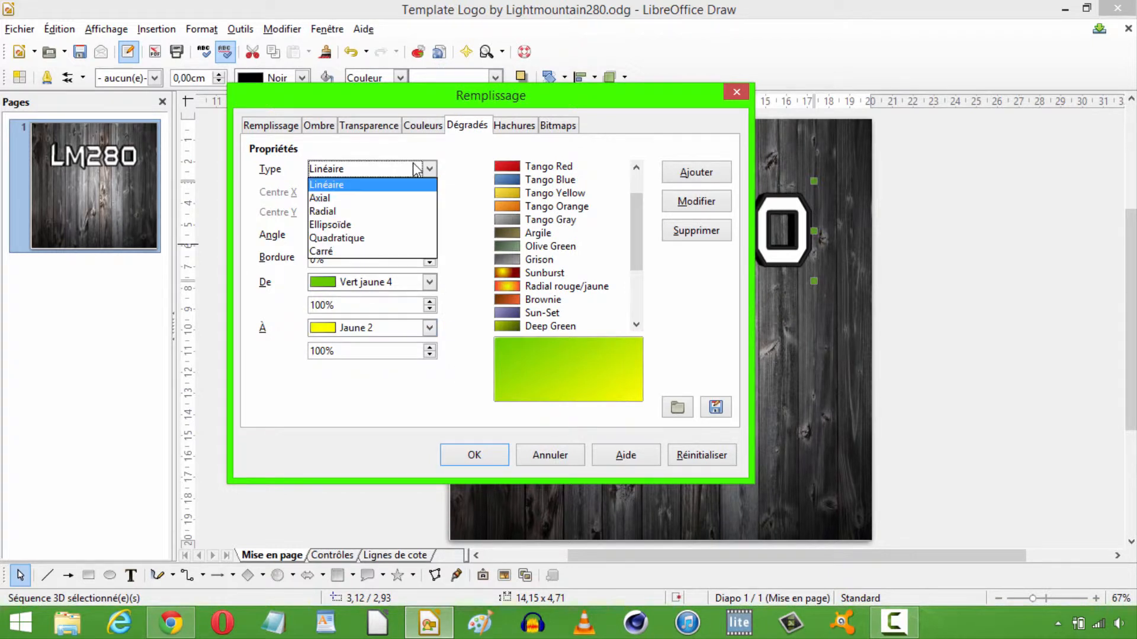
left_click(374, 196)
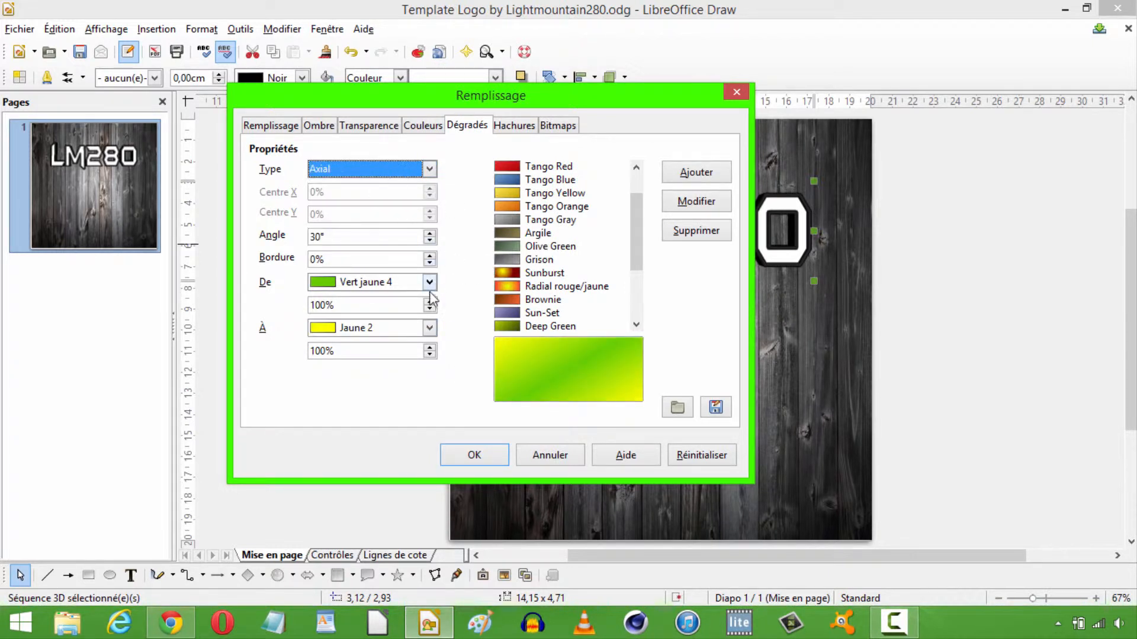
Set the intensity of the Vert jaune 4 start colour to 85% and of the Jaune 2 end colour to 90%.
left_click(429, 309)
left_click(429, 309)
left_click(429, 309)
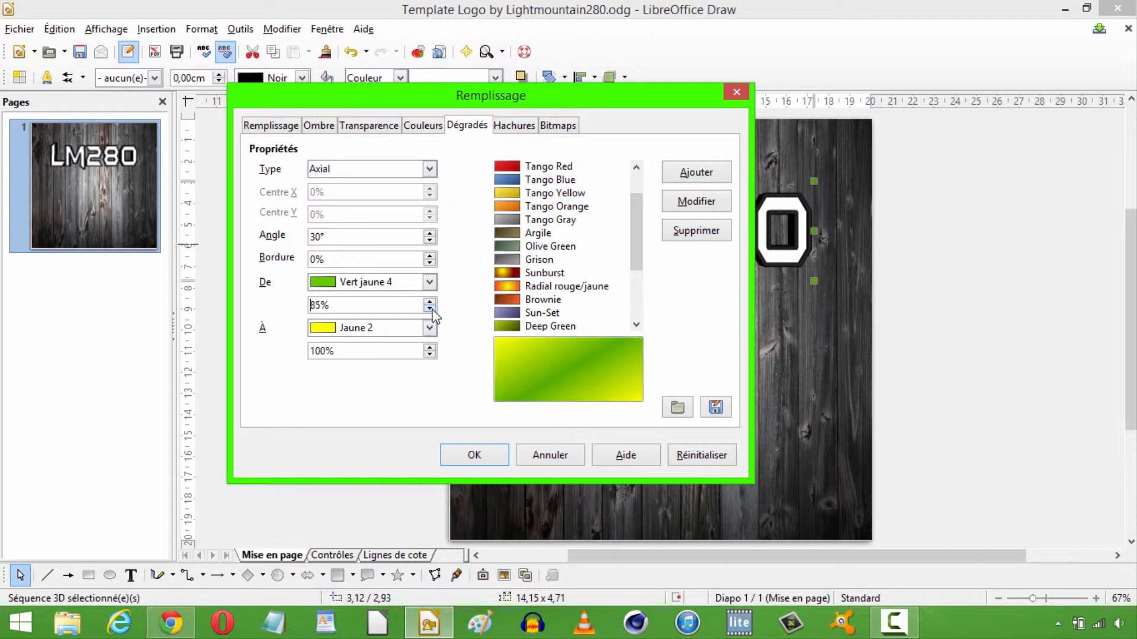
left_click(430, 309)
left_click(429, 309)
left_click(430, 305)
left_click(429, 304)
left_click(429, 304)
left_click(430, 302)
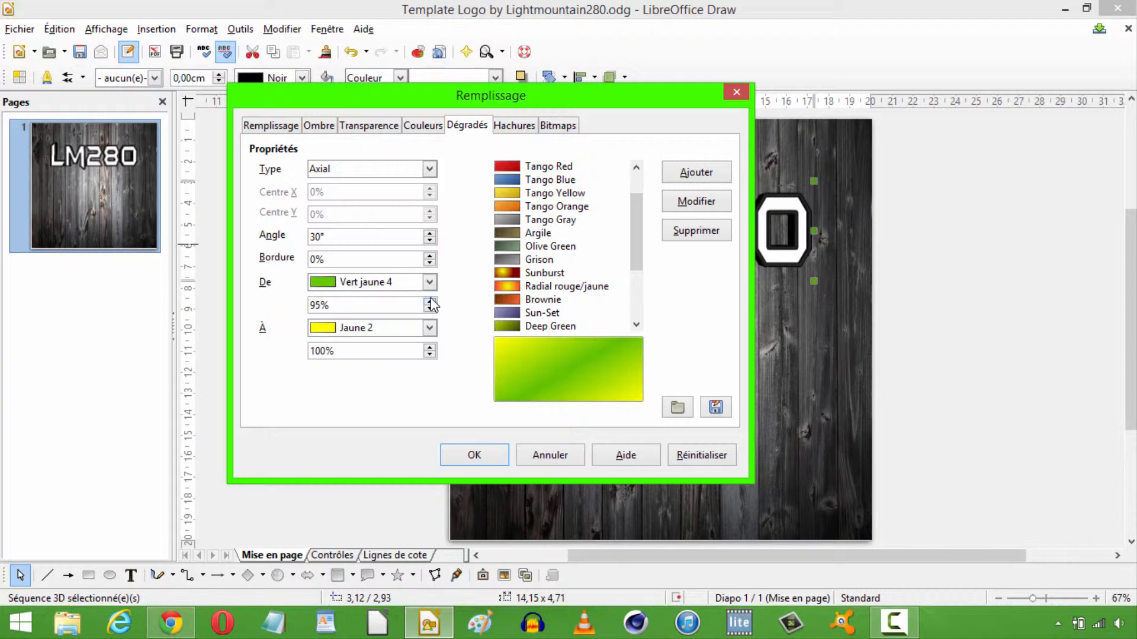
left_click(430, 301)
left_click(429, 310)
left_click(430, 309)
left_click(429, 310)
left_click(429, 309)
left_click(430, 309)
left_click(430, 309)
left_click(429, 309)
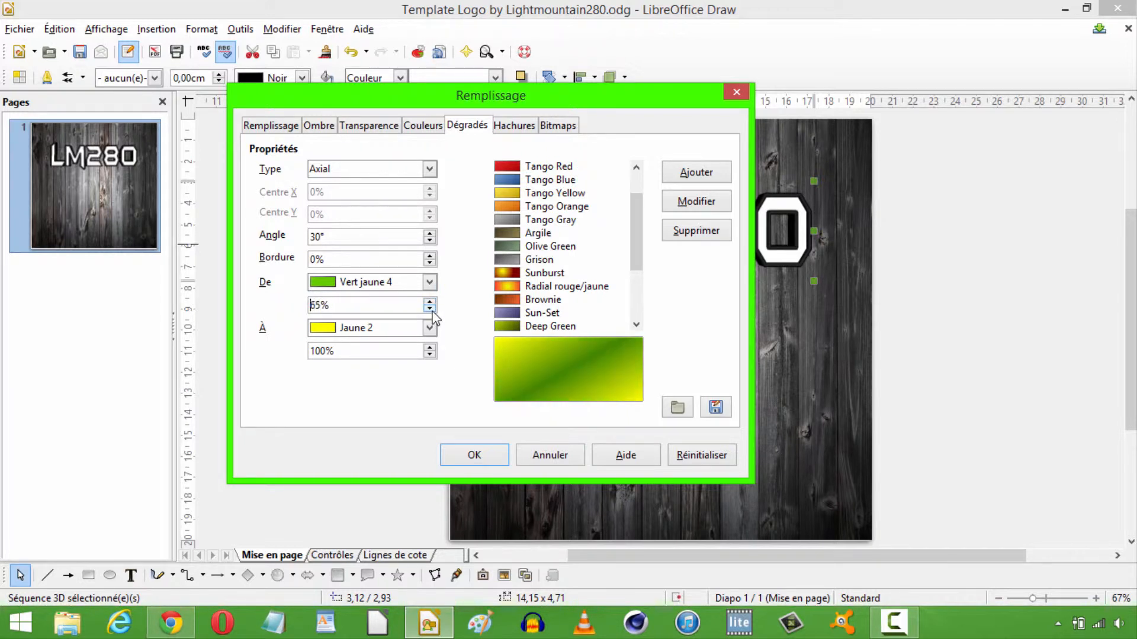
left_click(430, 309)
left_click(430, 309)
left_click(430, 309)
left_click(430, 310)
left_click(430, 309)
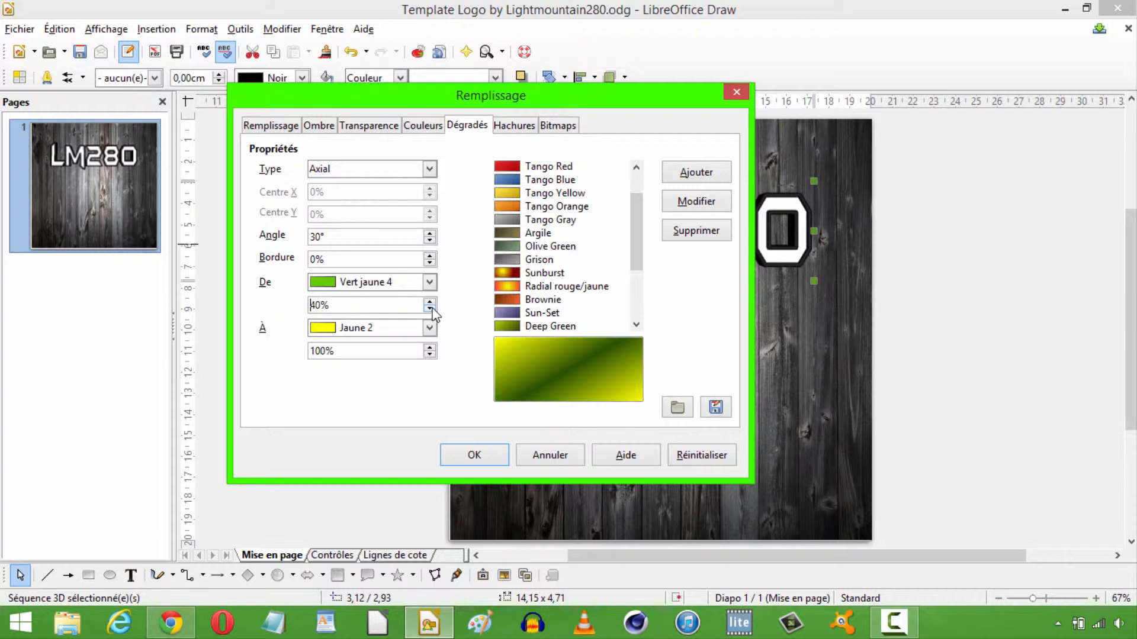
left_click(430, 301)
left_click(430, 301)
left_click(430, 301)
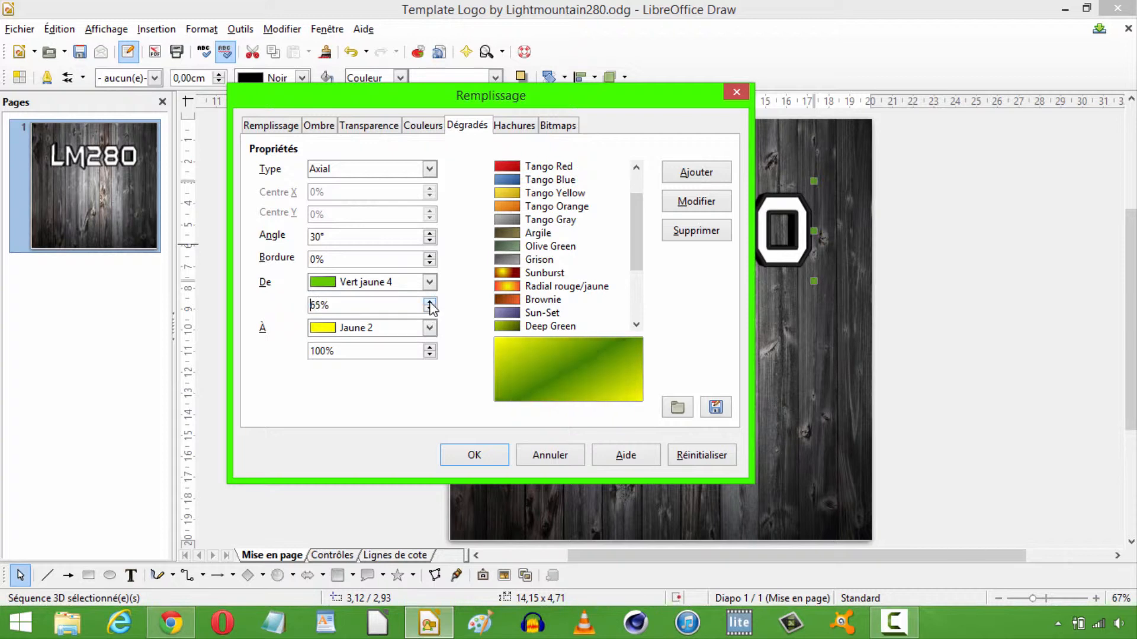
left_click(429, 301)
left_click(430, 301)
left_click(430, 302)
left_click(430, 301)
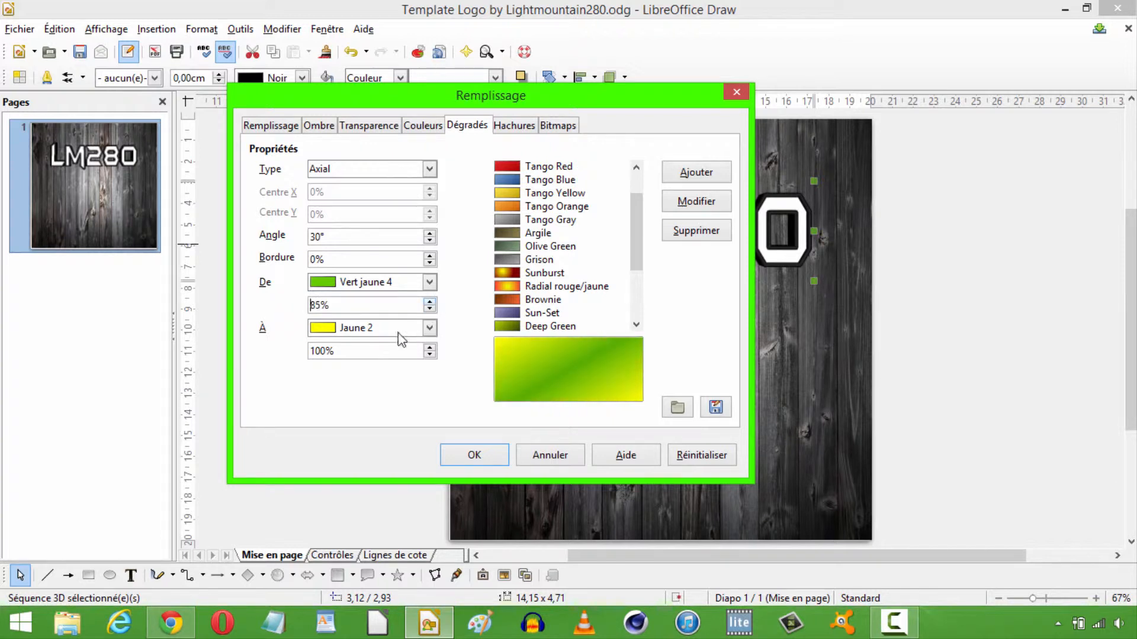
left_click(430, 355)
left_click(430, 354)
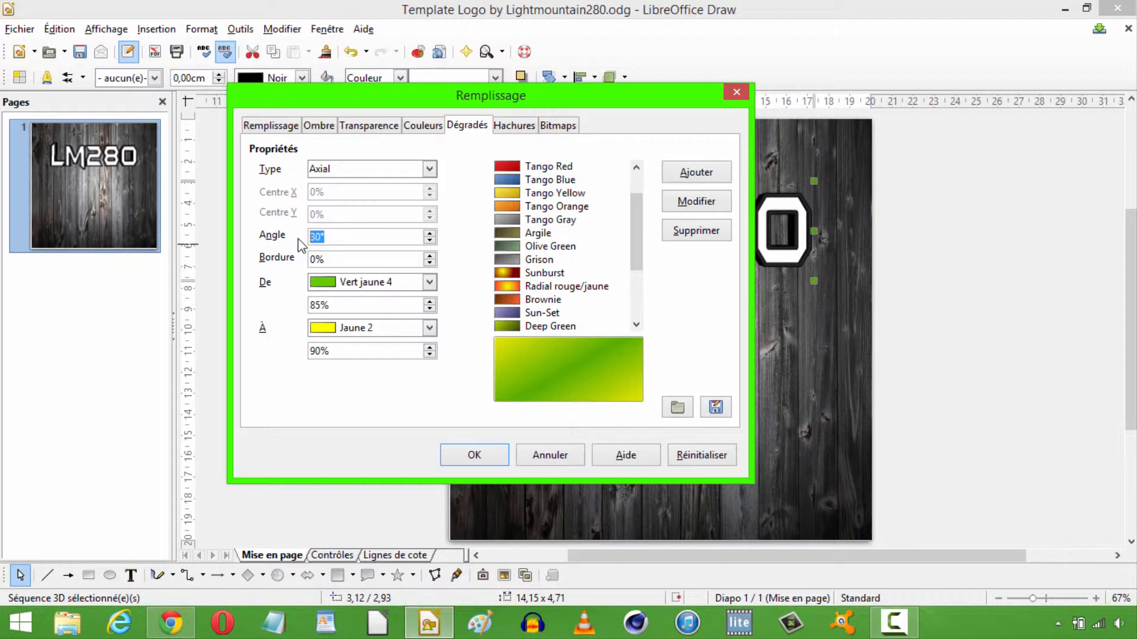
Set the gradient angle to 90° and accept the LM280 text's gradient fill without saving the edits to the Tango Green preset.
type("90")
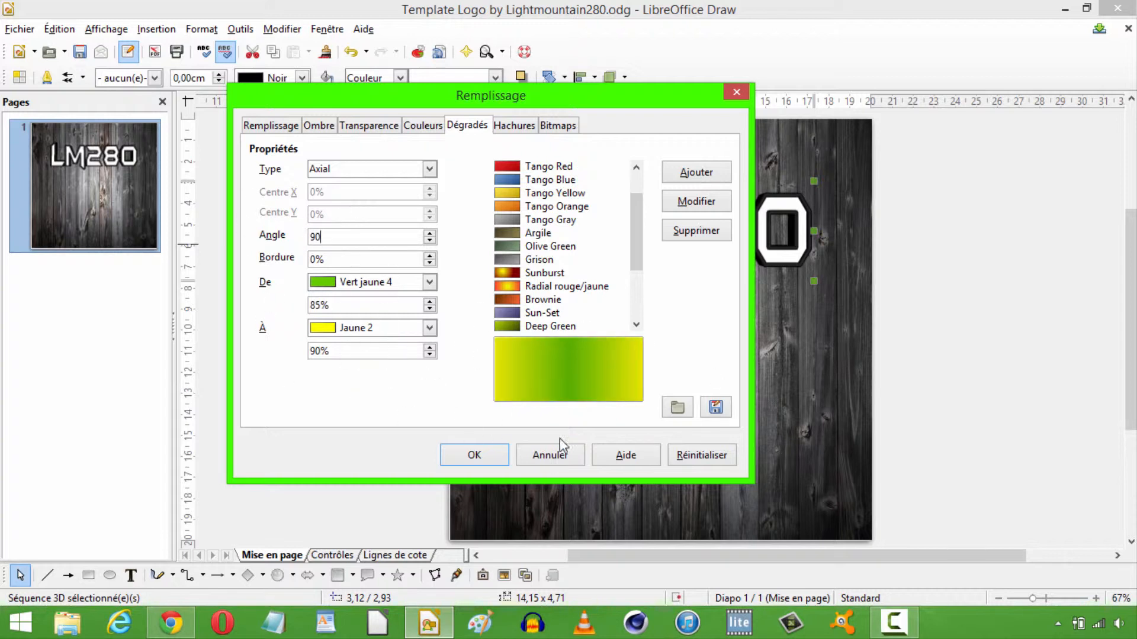
left_click(481, 450)
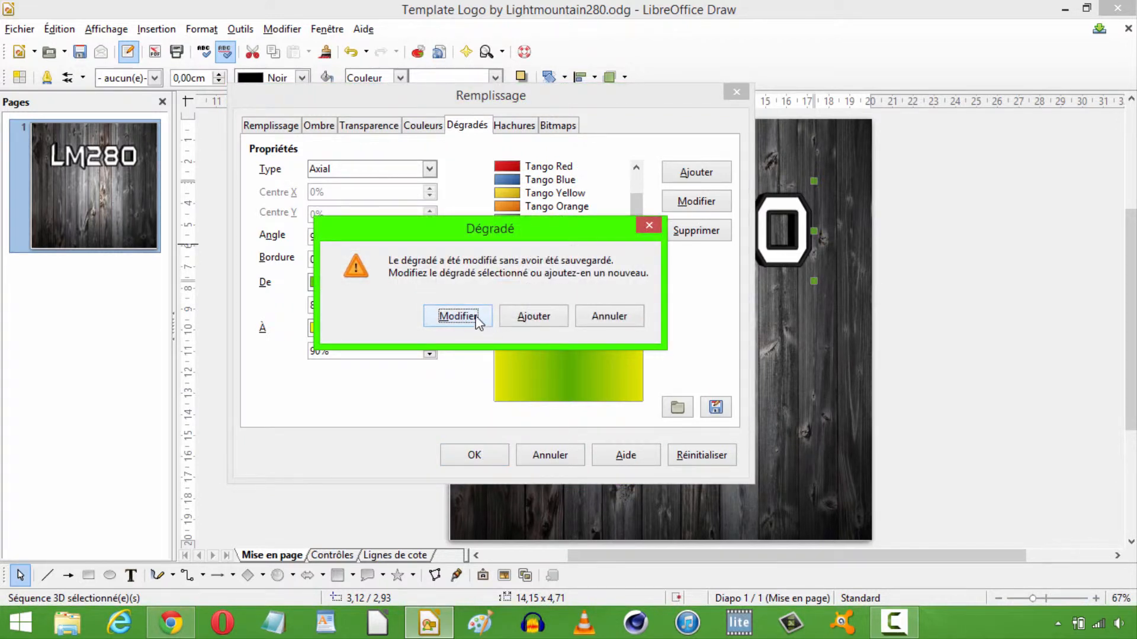
left_click(651, 226)
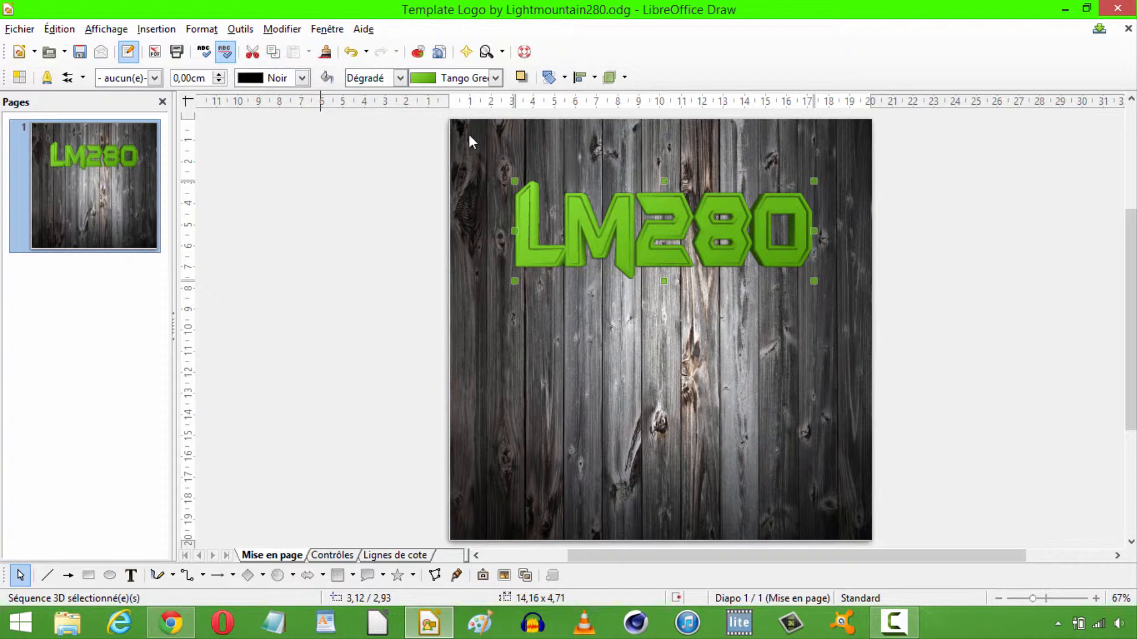
In the LM280 text's 3D effects, move the light source to the front centre of the preview sphere and assign the lighting.
right_click(585, 229)
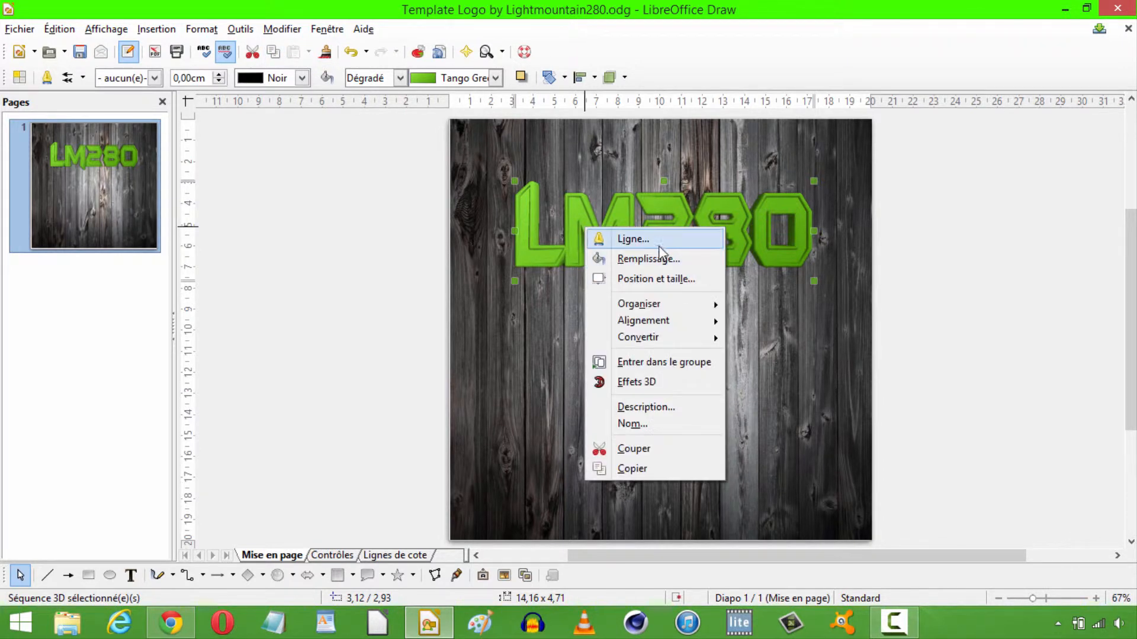
left_click(656, 390)
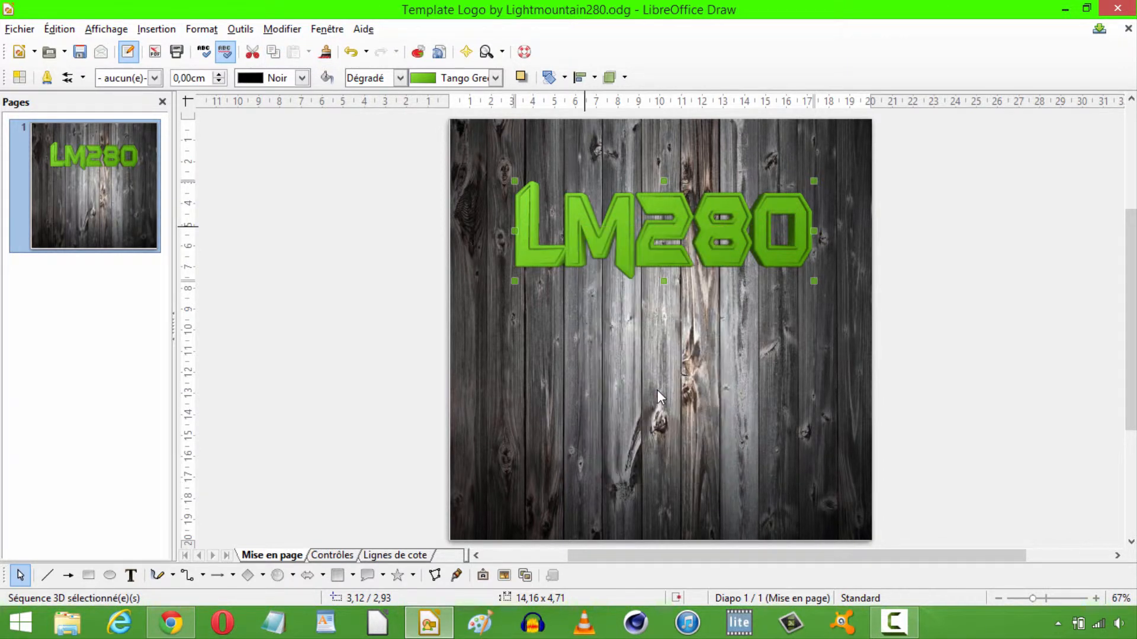
left_click(90, 42)
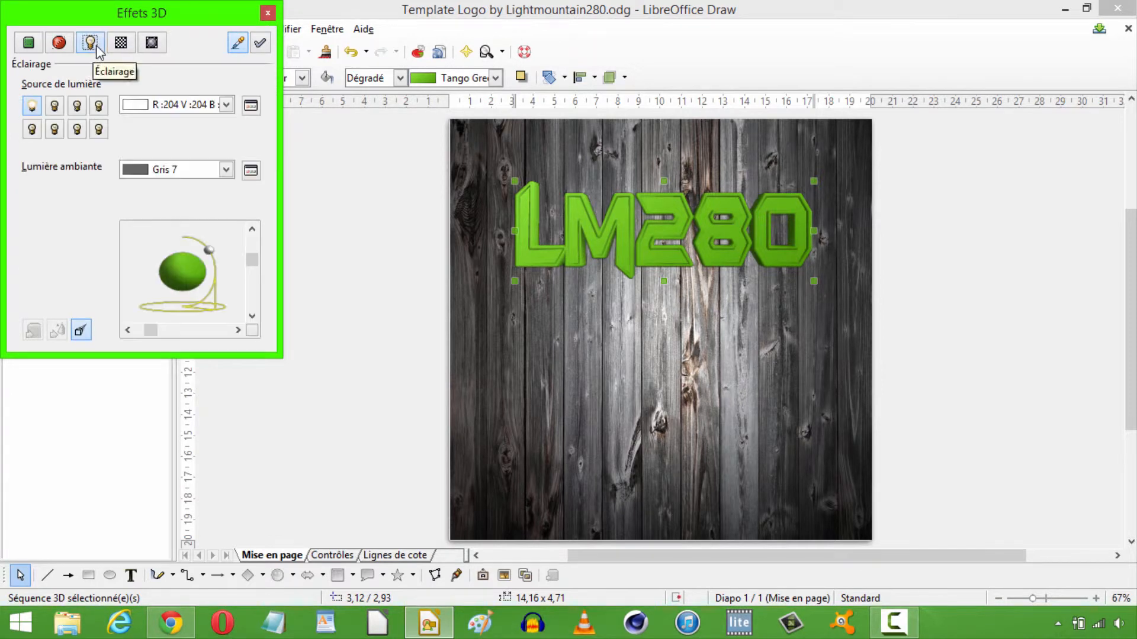
left_click_drag(211, 250, 184, 269)
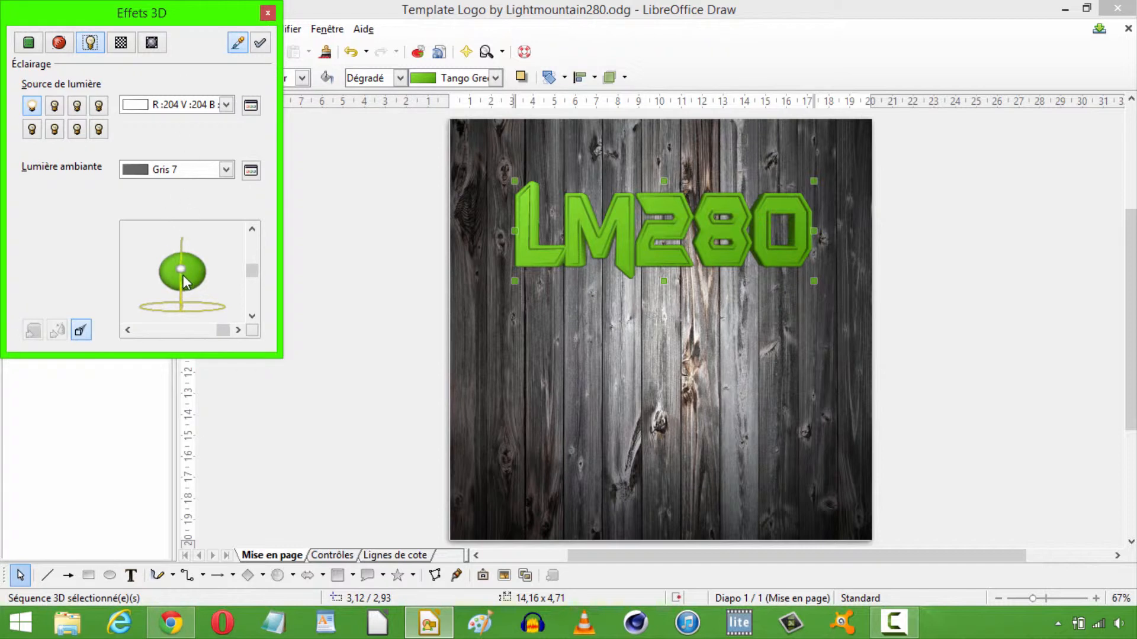
left_click(259, 43)
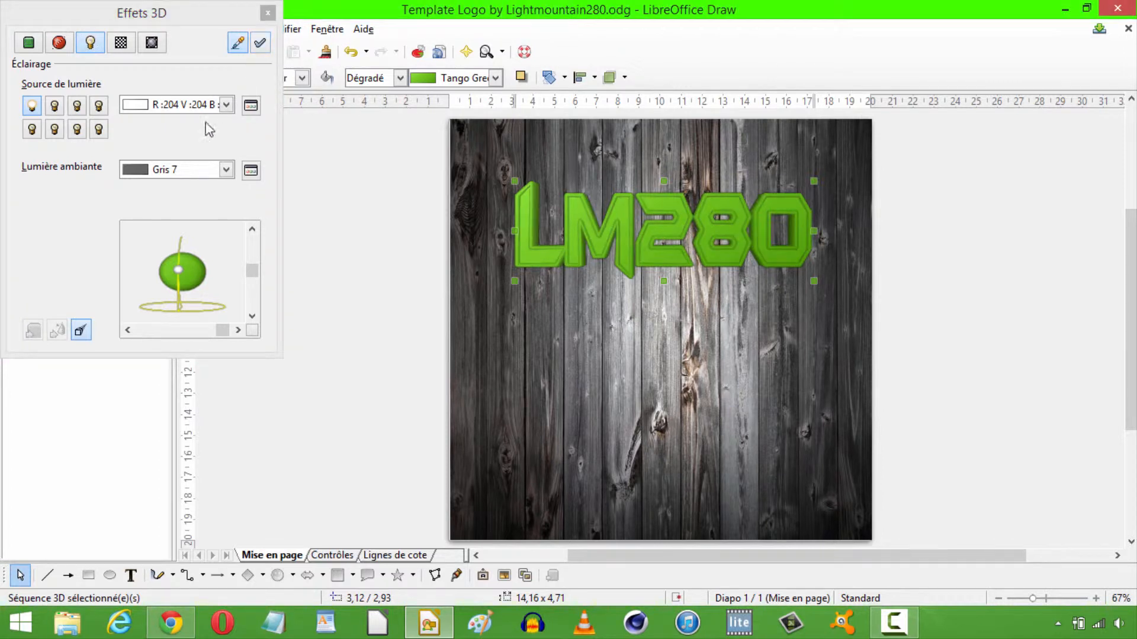
left_click(267, 13)
Apply the Radial rouge/jaune gradient fill to the wood background image.
left_click(669, 225)
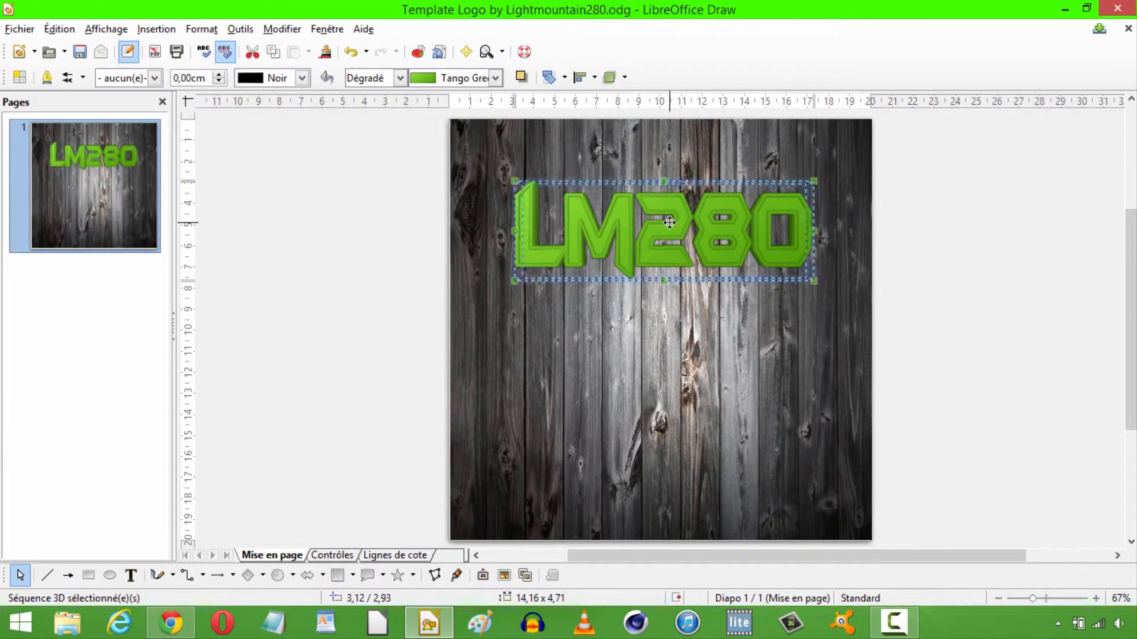
right_click(693, 229)
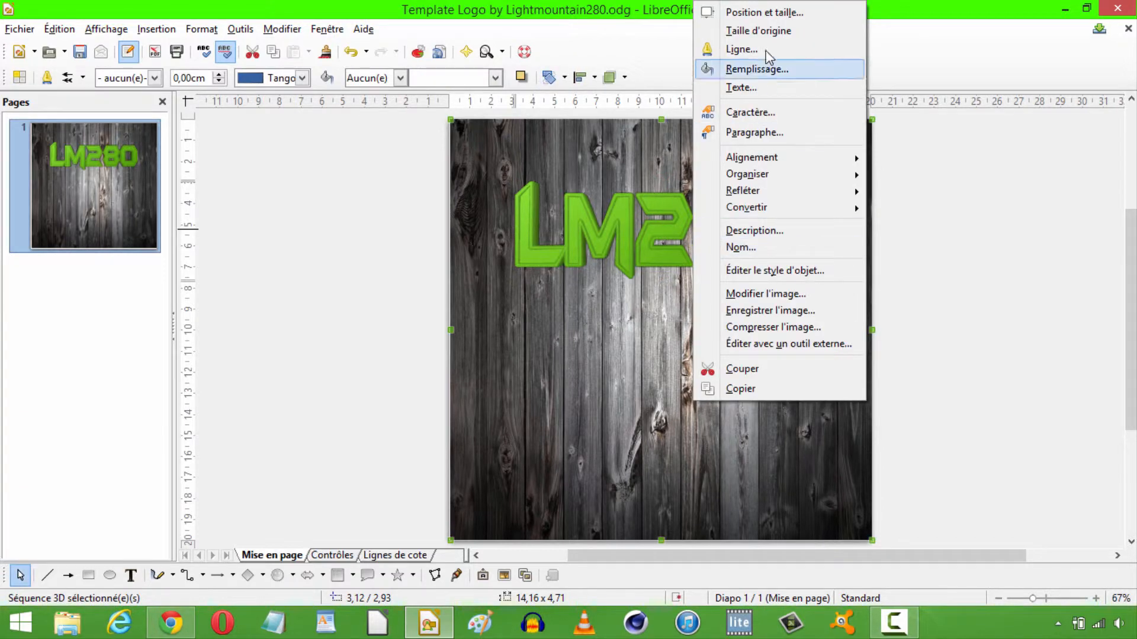
left_click(768, 65)
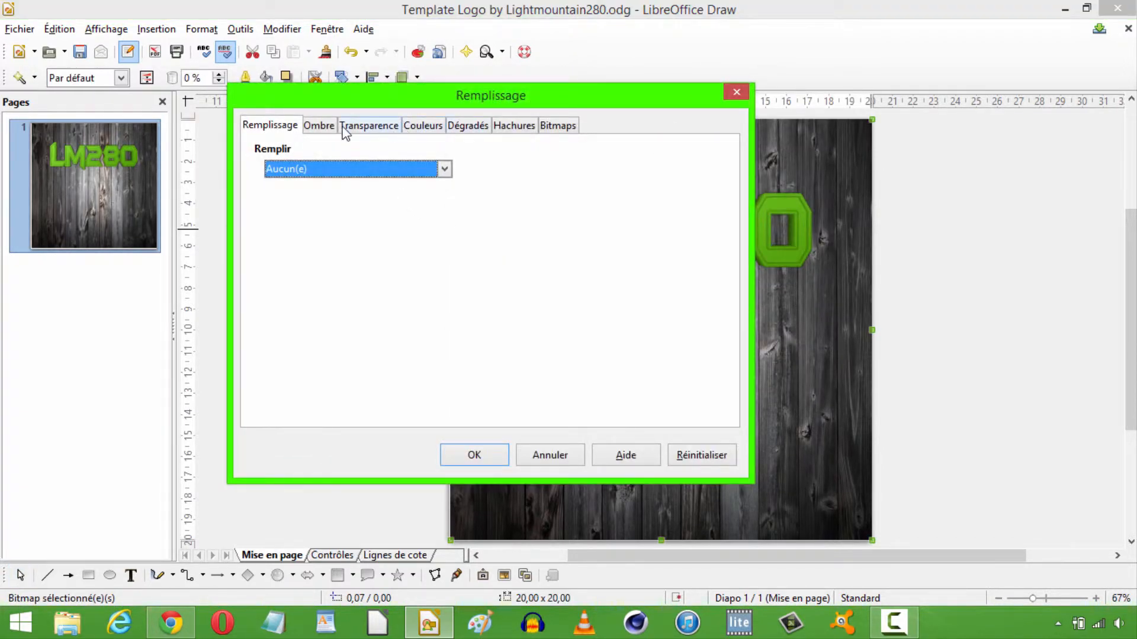
left_click(343, 169)
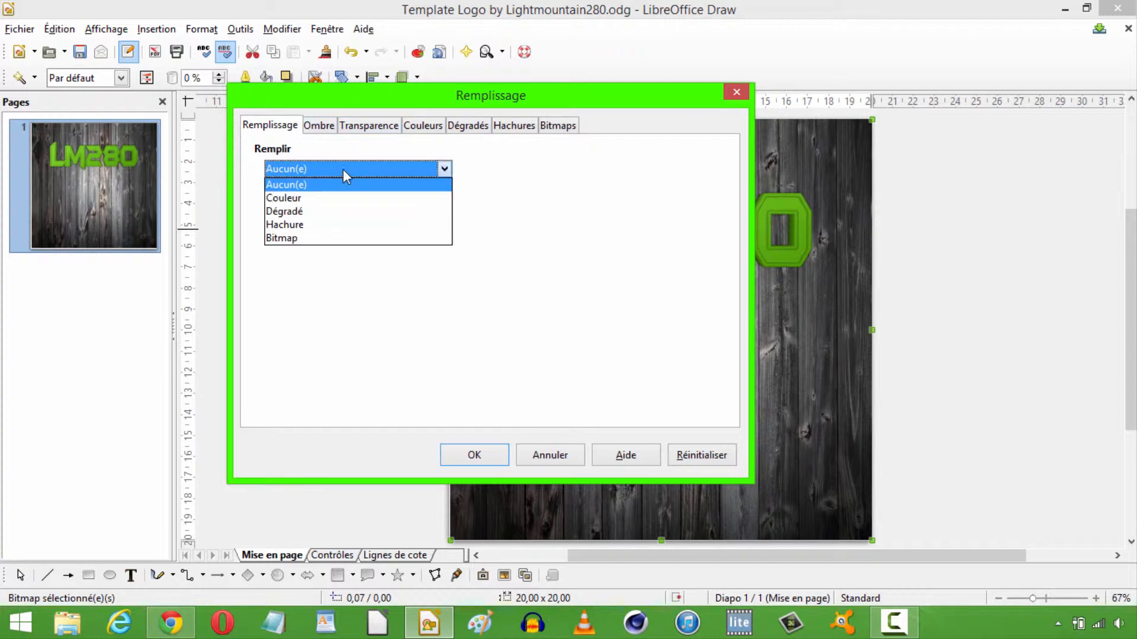
left_click(331, 213)
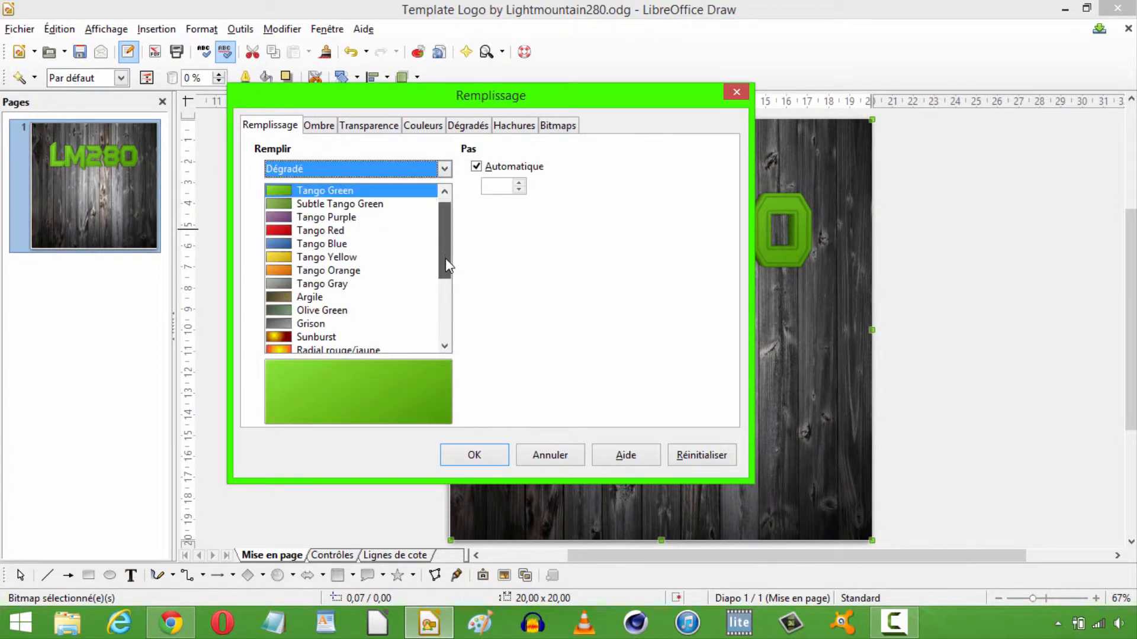
left_click_drag(445, 258, 444, 308)
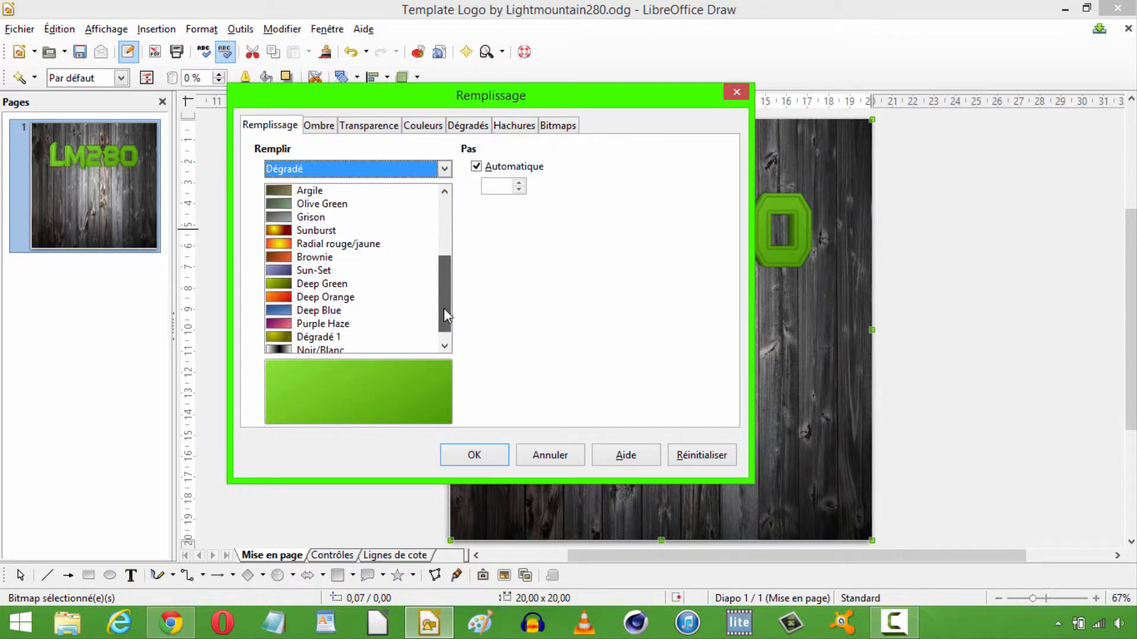
left_click(330, 244)
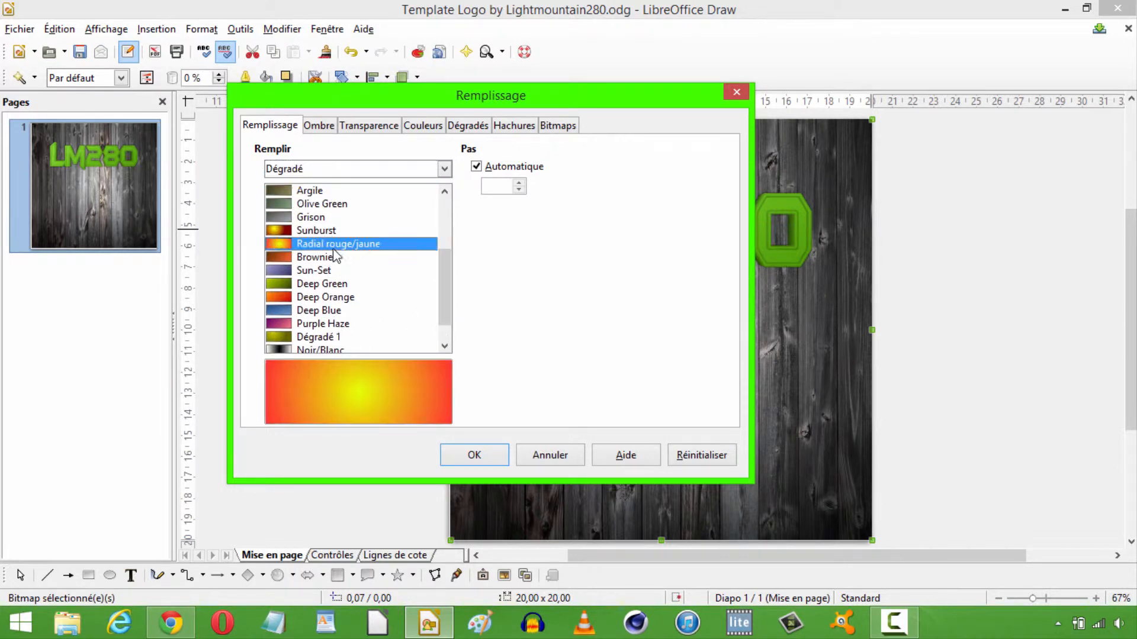
left_click(477, 454)
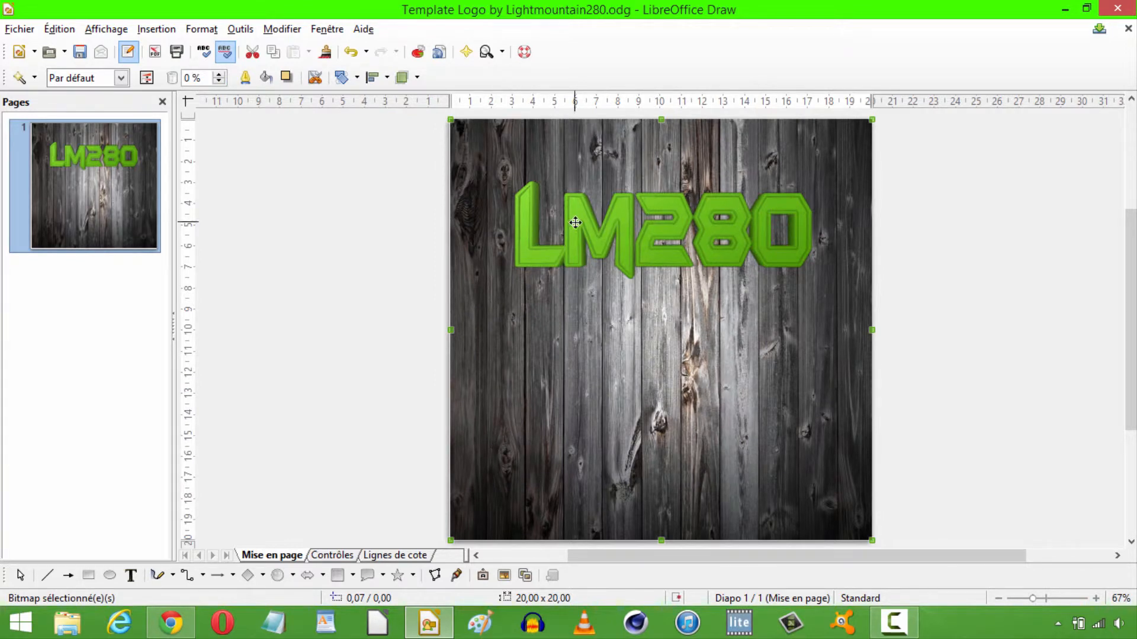
Fill the LM280 3D text with the Radial rouge/jaune gradient.
left_click(591, 233)
right_click(591, 233)
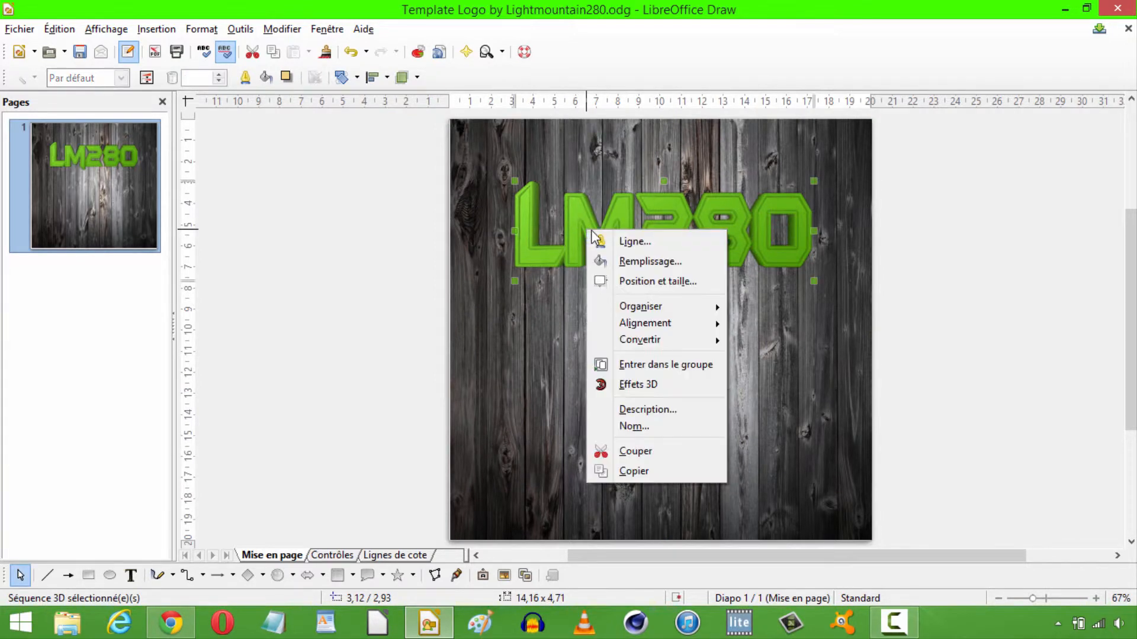
left_click(646, 260)
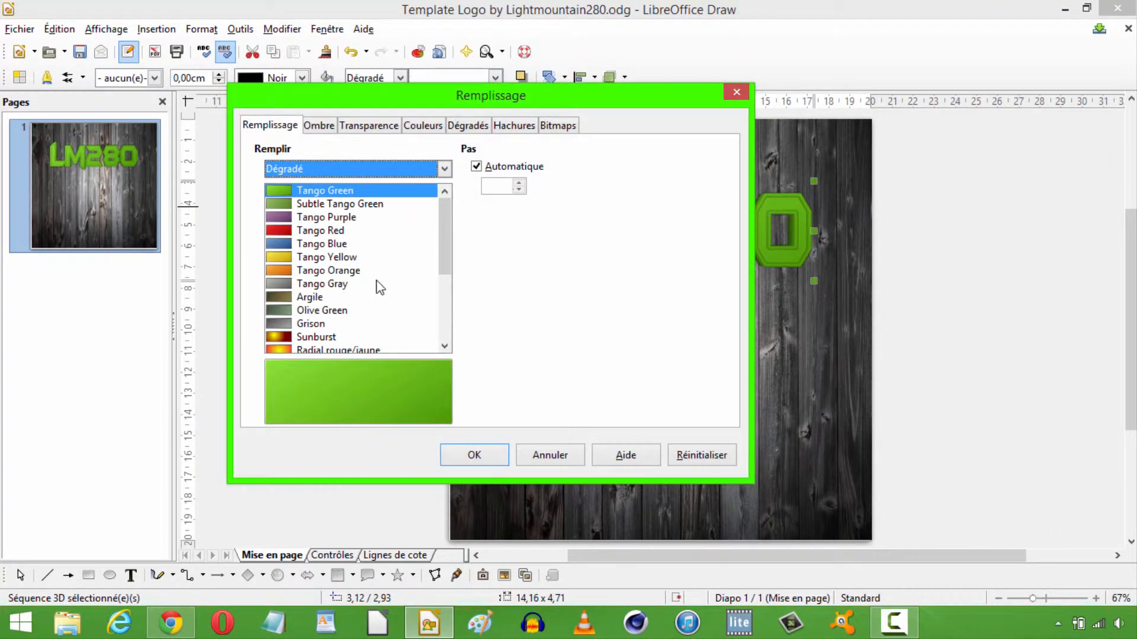
left_click(339, 349)
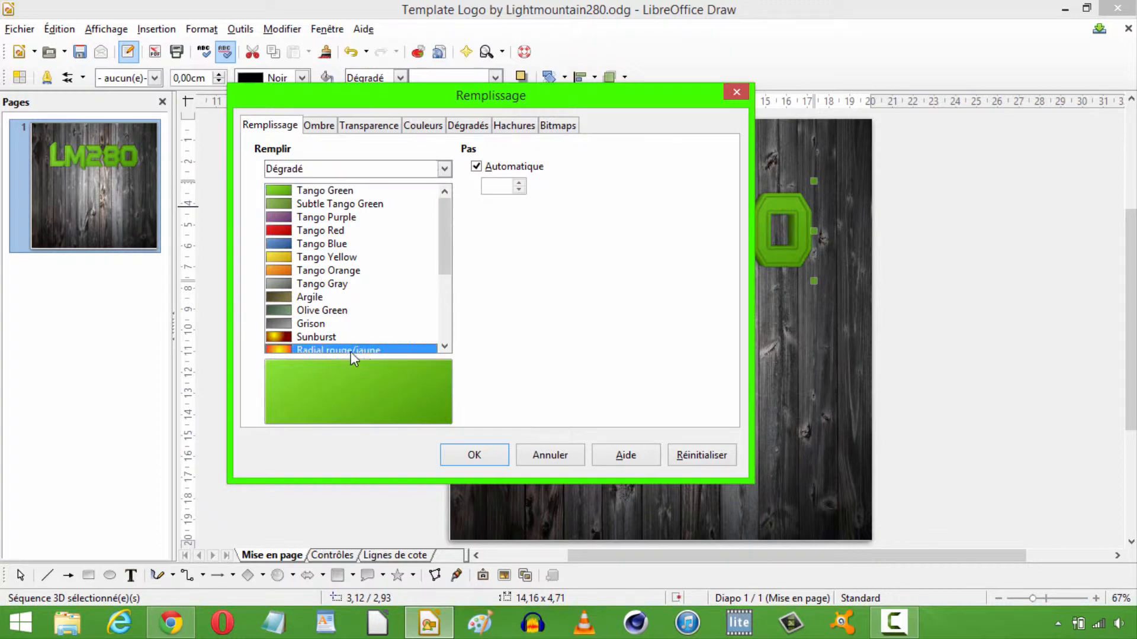
left_click(474, 456)
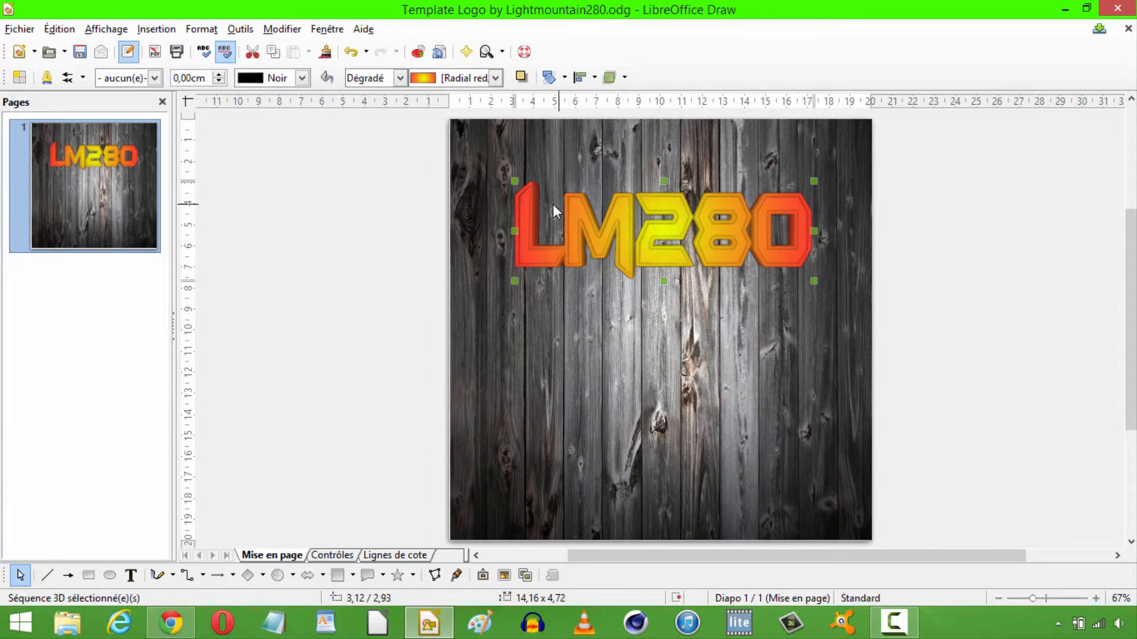
Enlarge the LM280 text to about 15.5 × 6.7 cm and move it slightly down to centre it horizontally on the page.
left_click_drag(515, 180, 485, 137)
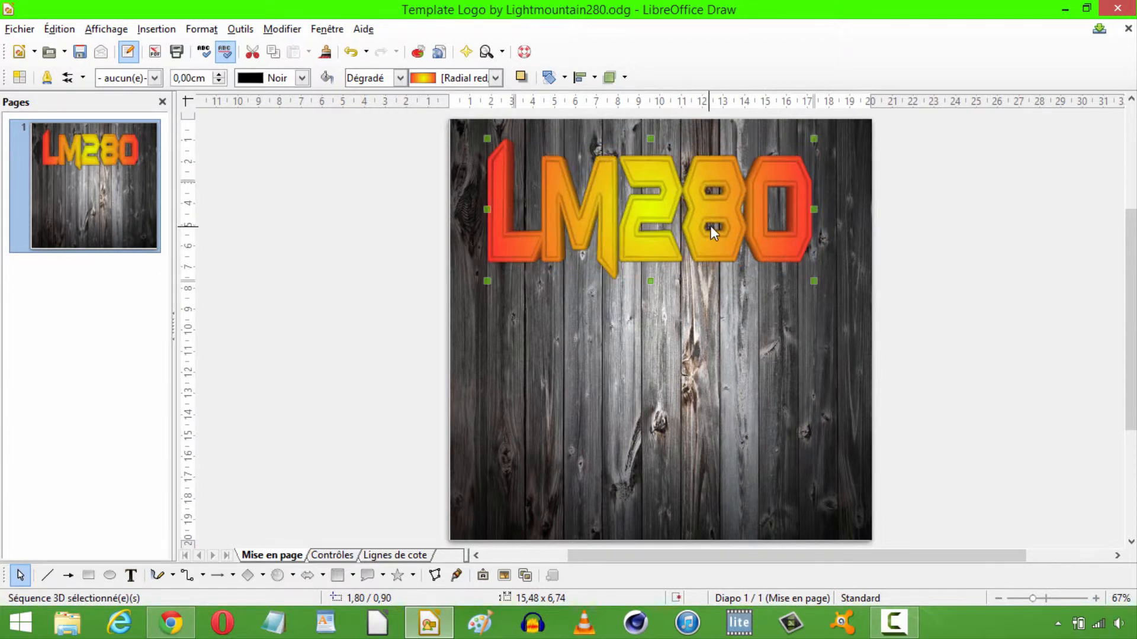
left_click_drag(713, 230, 723, 254)
left_click(893, 276)
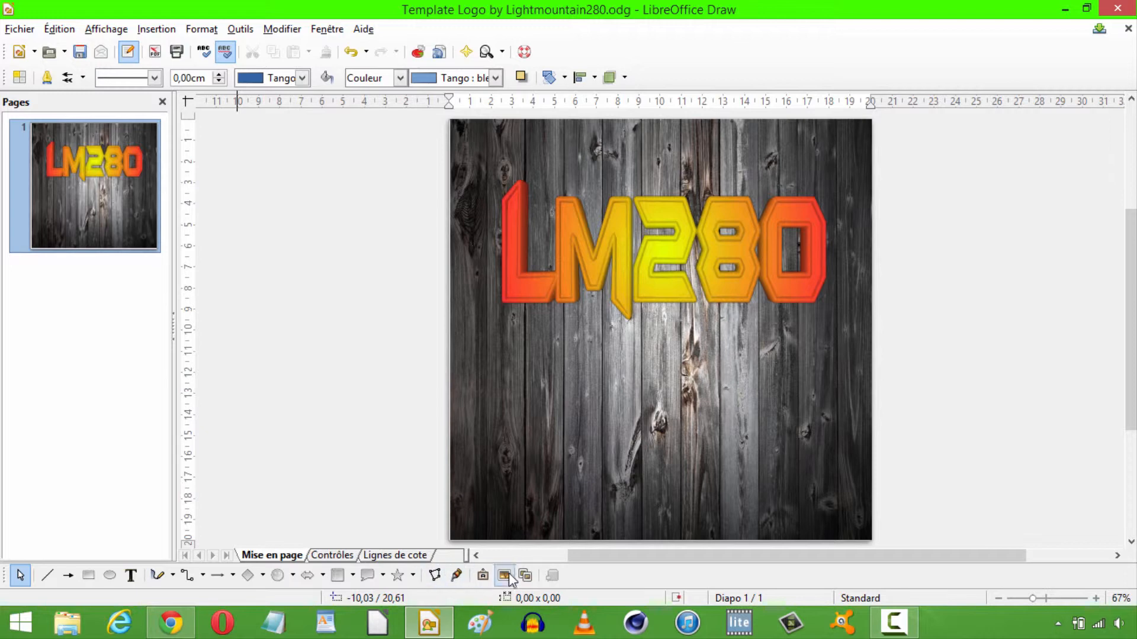
Insert a Fontwork object in the bright green style with text curving along a downward arc.
left_click(483, 577)
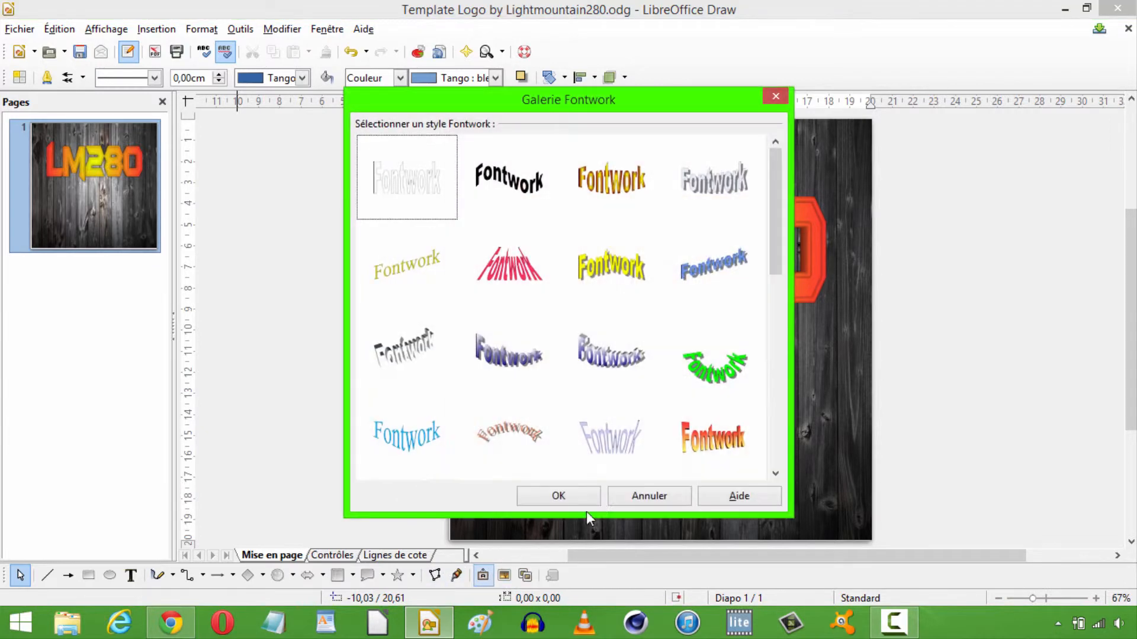
left_click_drag(776, 242, 773, 326)
double_click(713, 199)
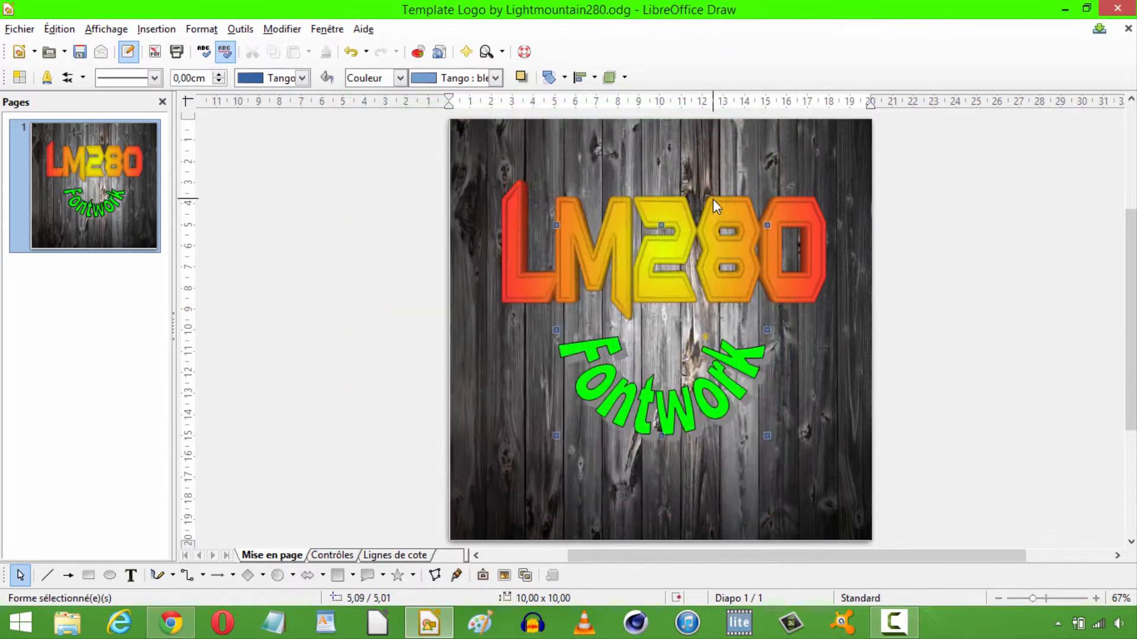
Replace the green Fontwork object's text with "Tutos".
double_click(669, 410)
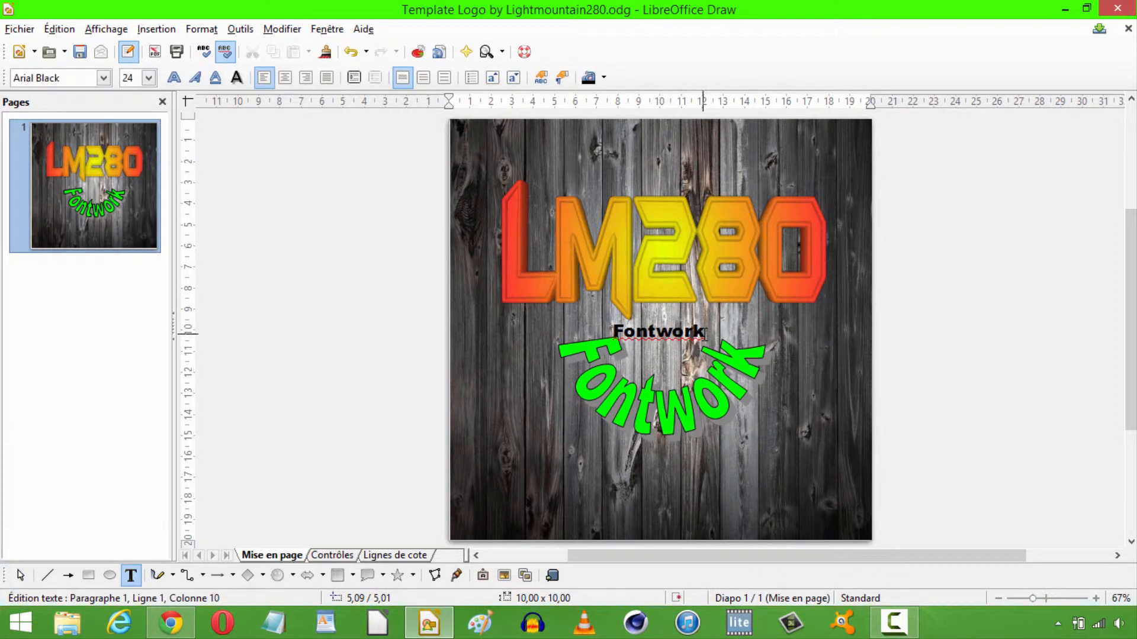
left_click_drag(703, 332, 614, 332)
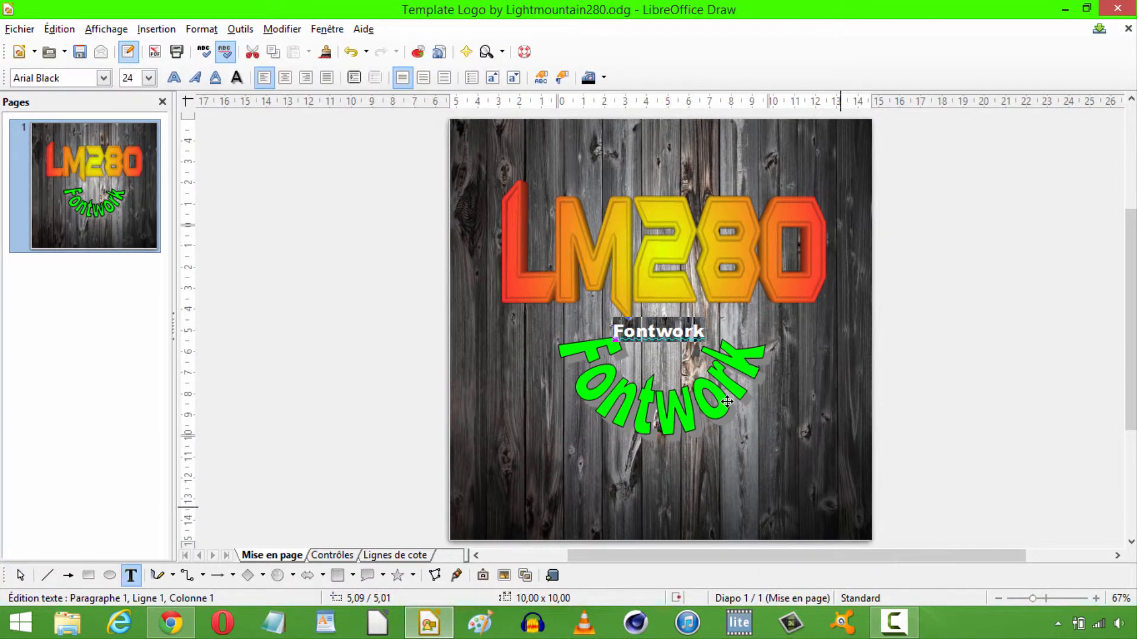
type("Tut")
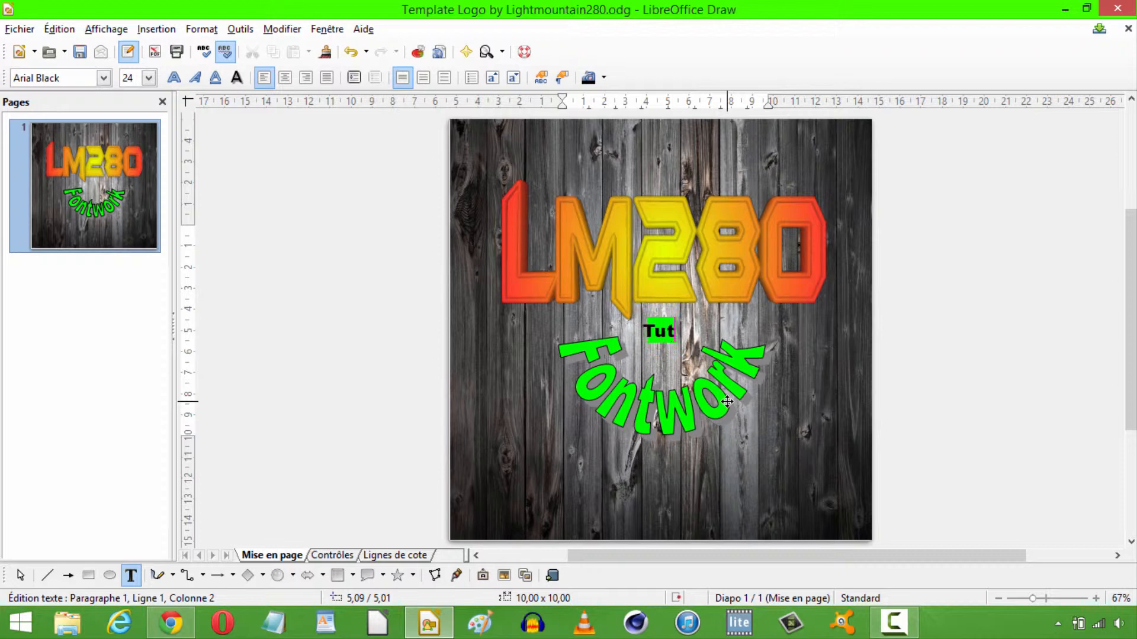
type("os")
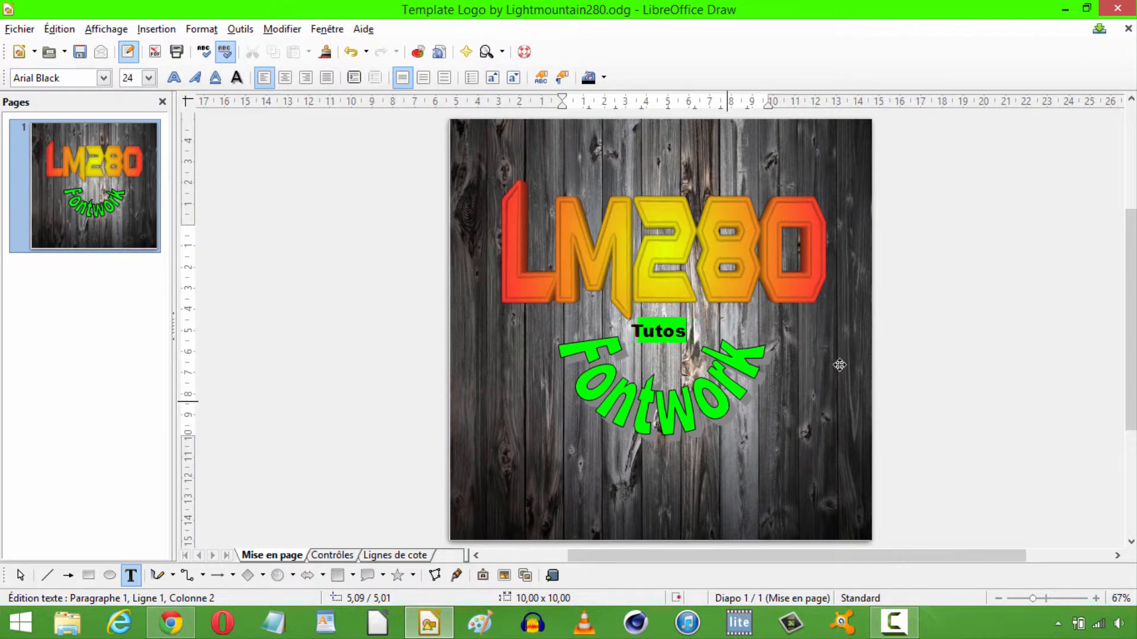
left_click(840, 367)
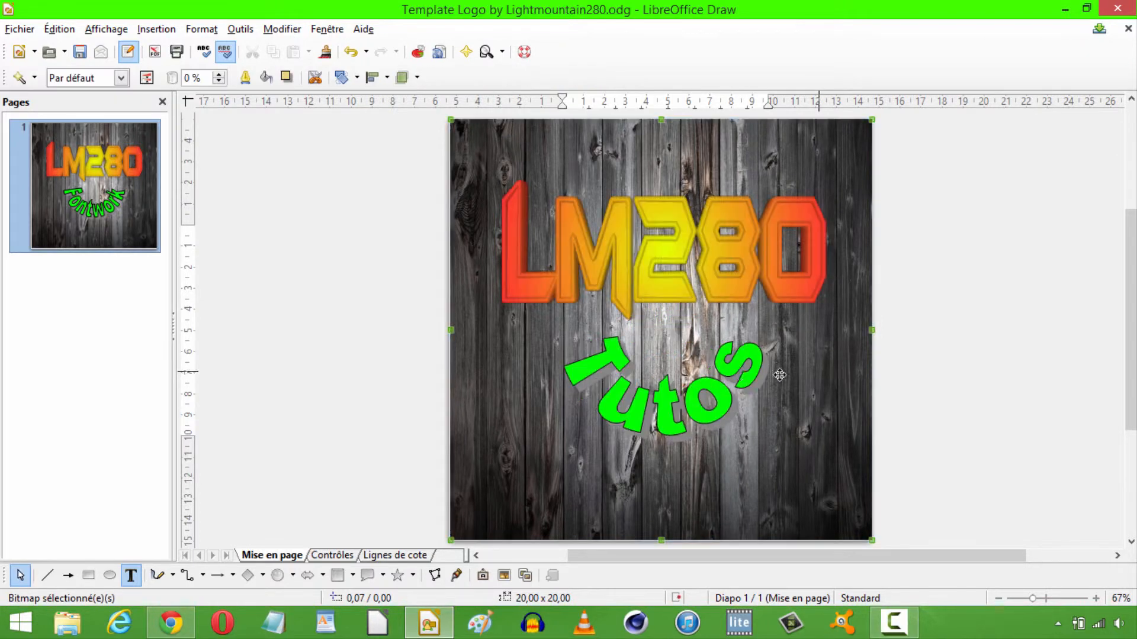
Set the font of the Tutos Fontwork to Ethnocentric Rg in the Gras style.
left_click(704, 391)
right_click(705, 389)
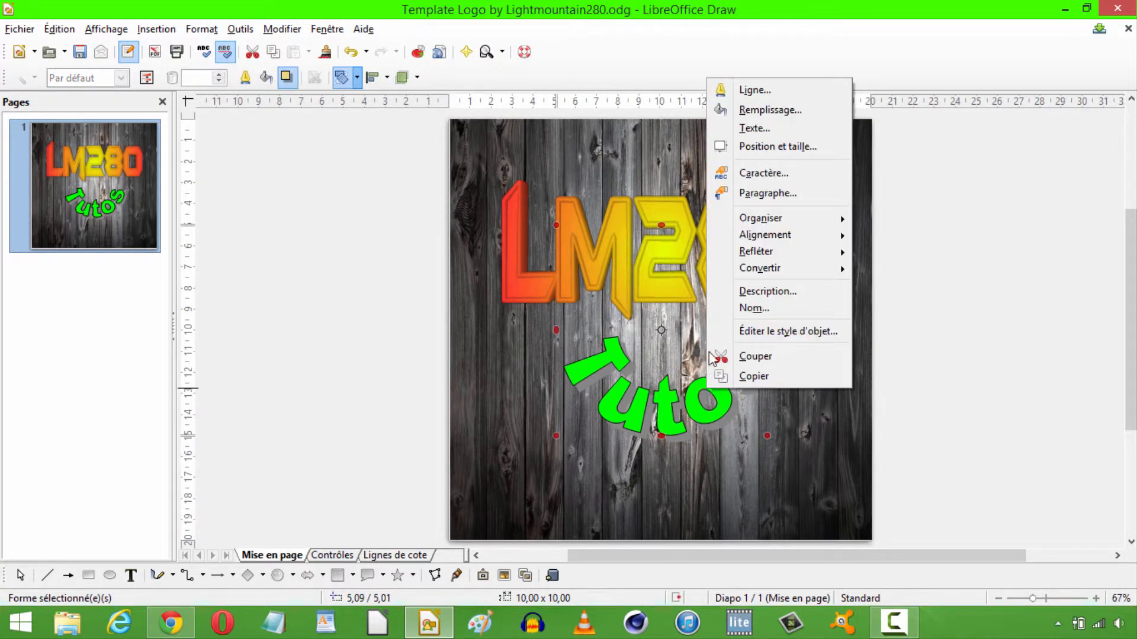
left_click(771, 168)
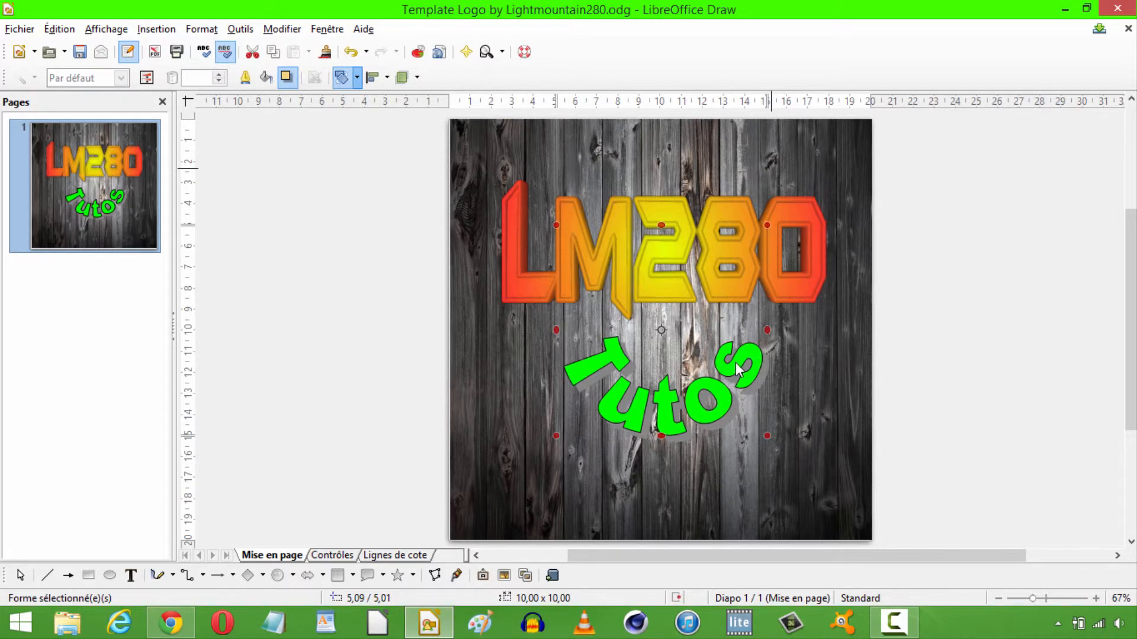
scroll(443, 215, "down", 4)
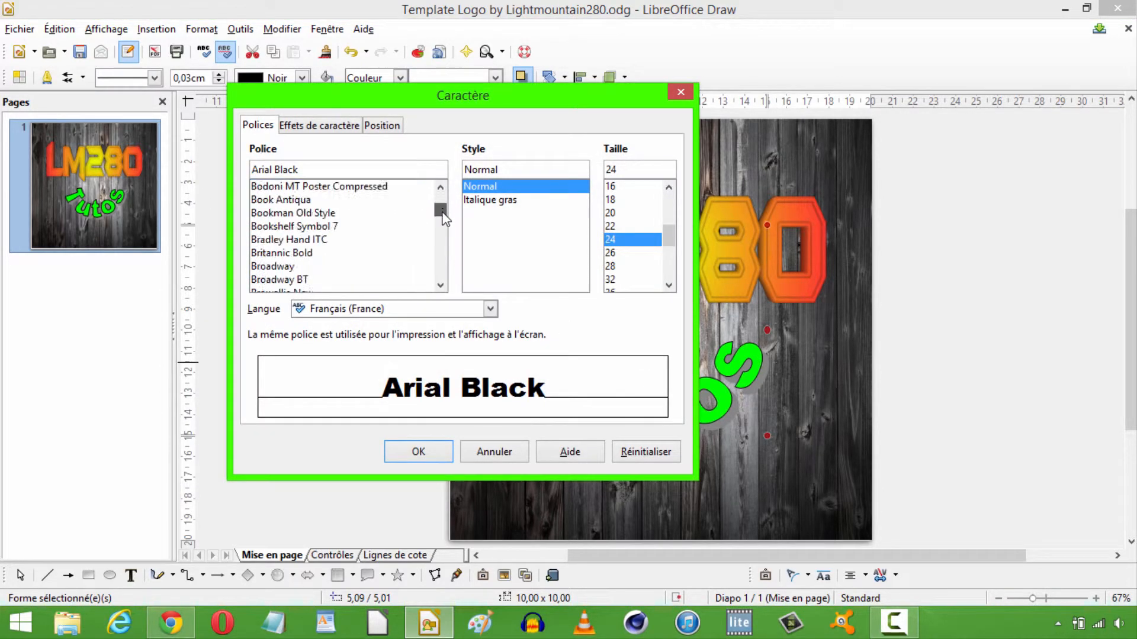
left_click_drag(442, 214, 443, 224)
left_click_drag(443, 244, 435, 219)
left_click(363, 202)
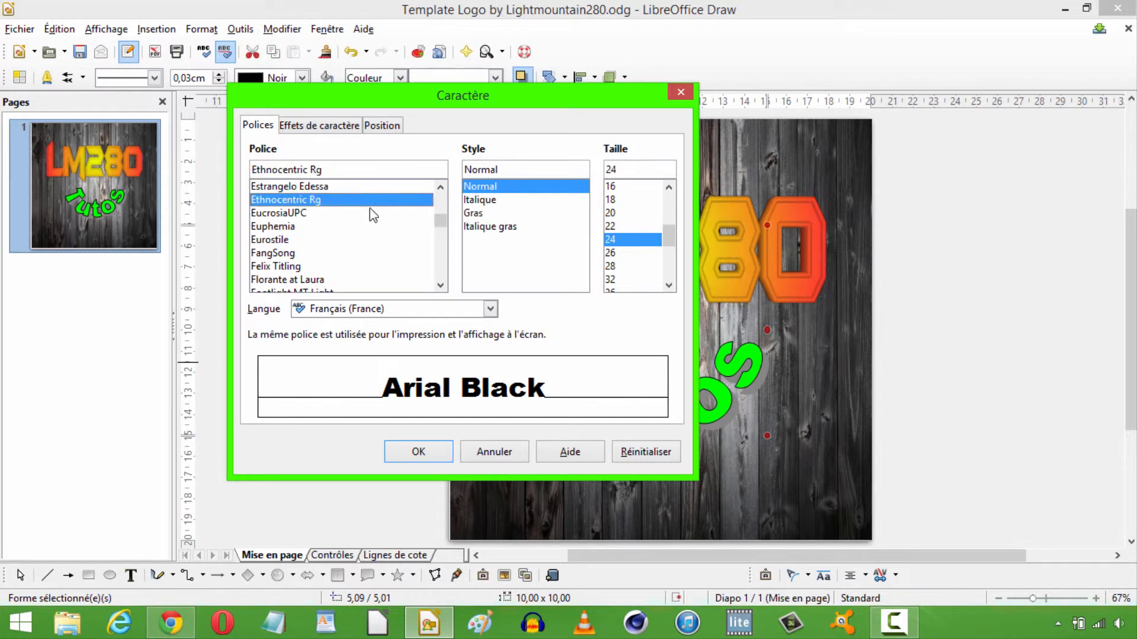
left_click(483, 214)
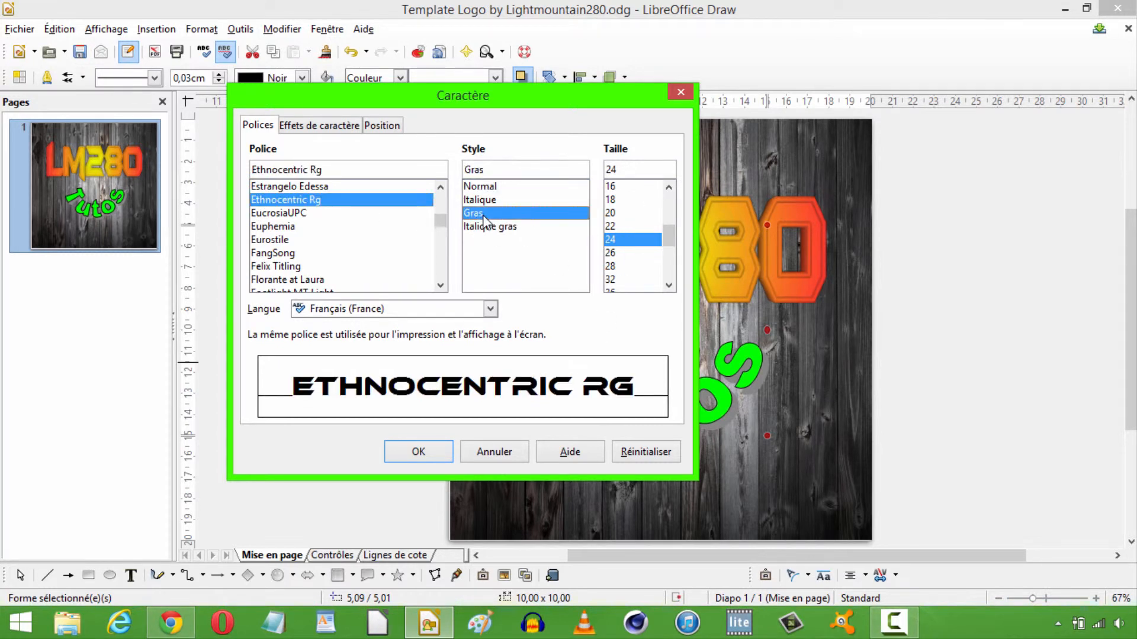
left_click(427, 454)
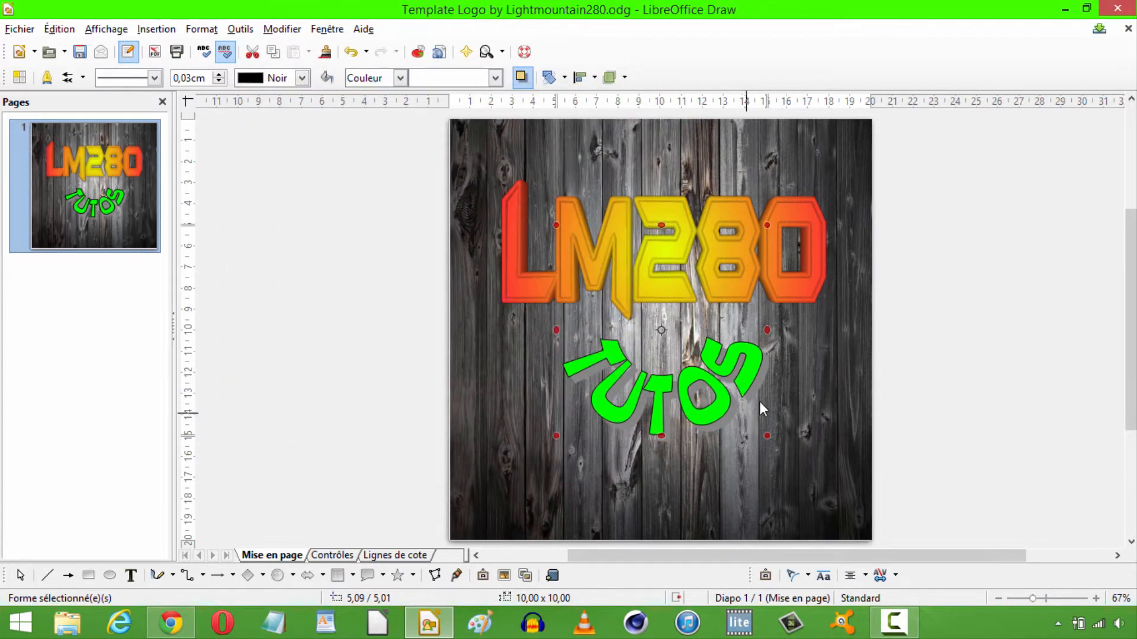
Try a wavy Fontwork shape on the TUTOS text and settle on the shape that tapers toward the bottom.
left_click(690, 393)
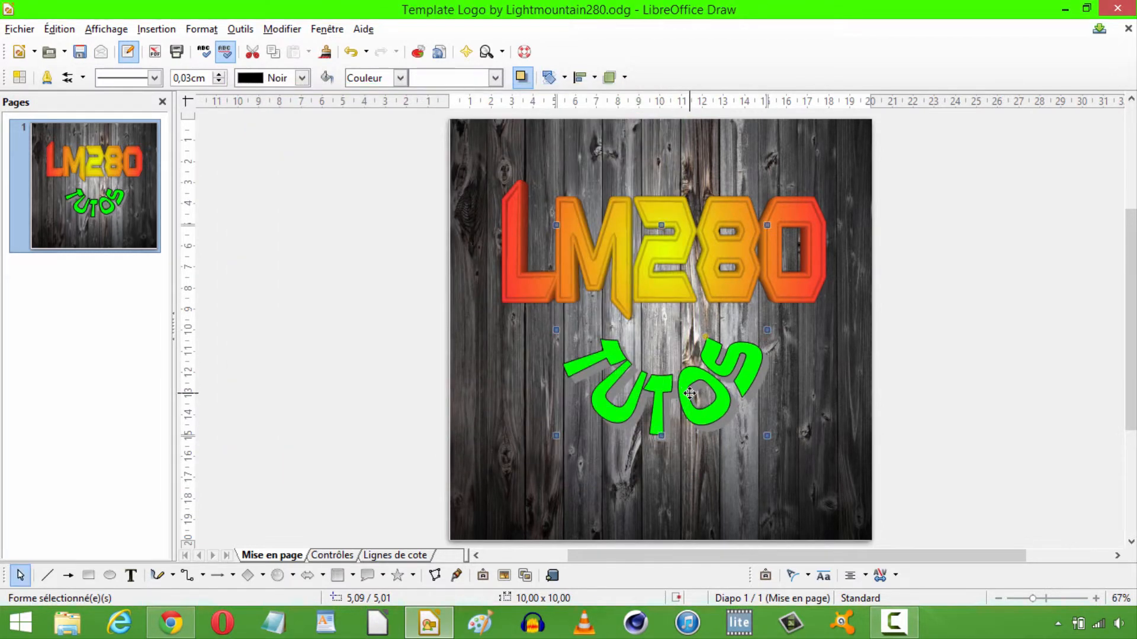
left_click(808, 575)
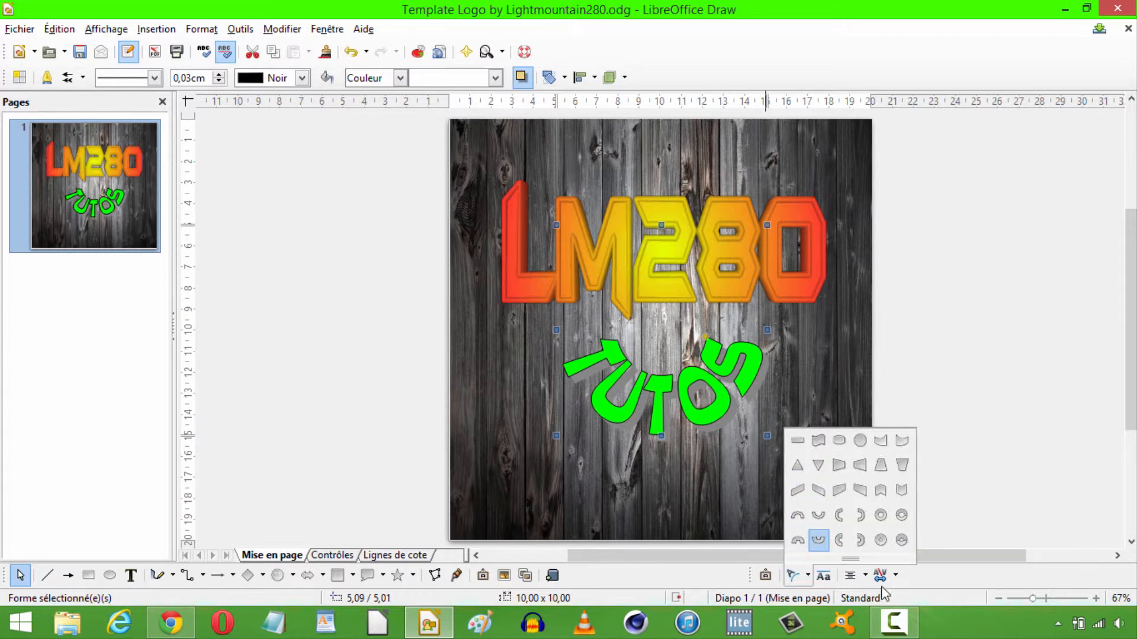
left_click(820, 442)
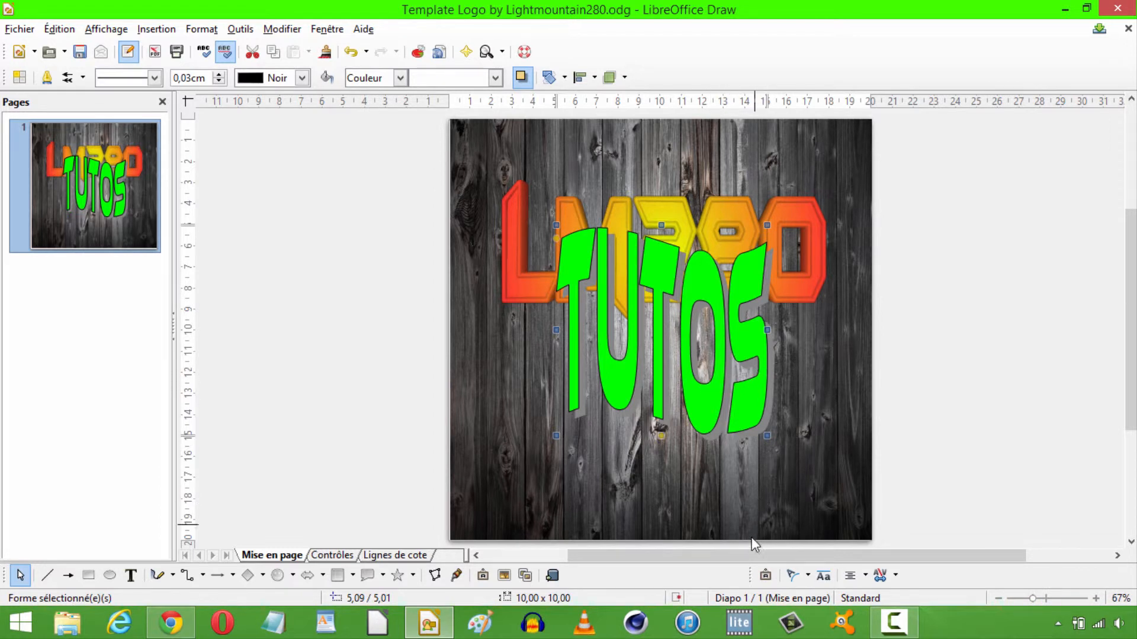
left_click(808, 578)
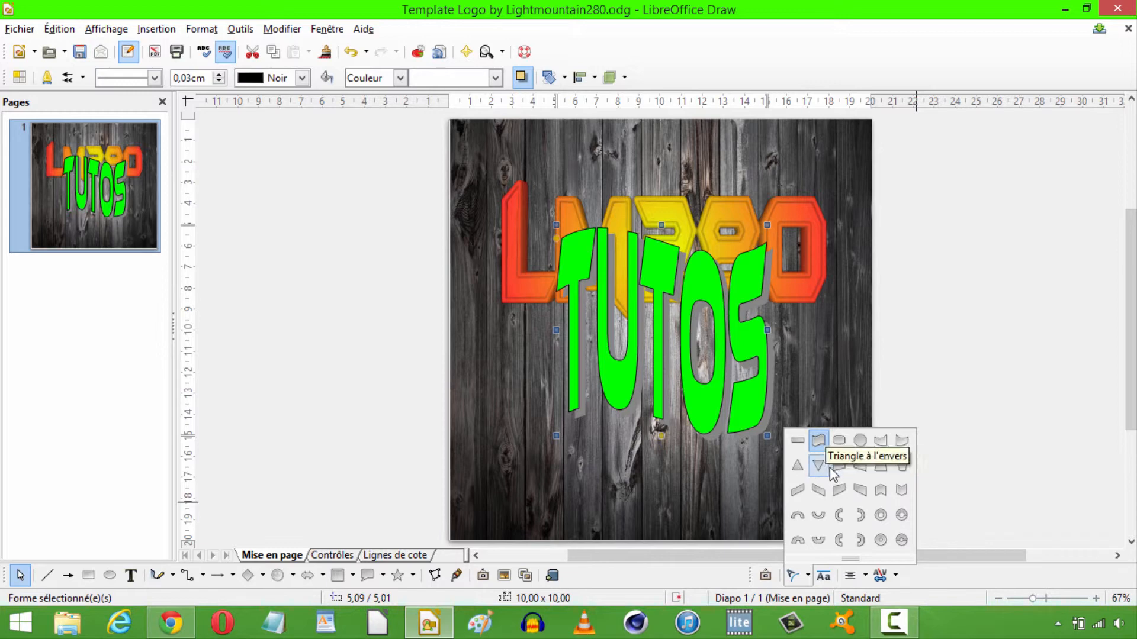
left_click(902, 467)
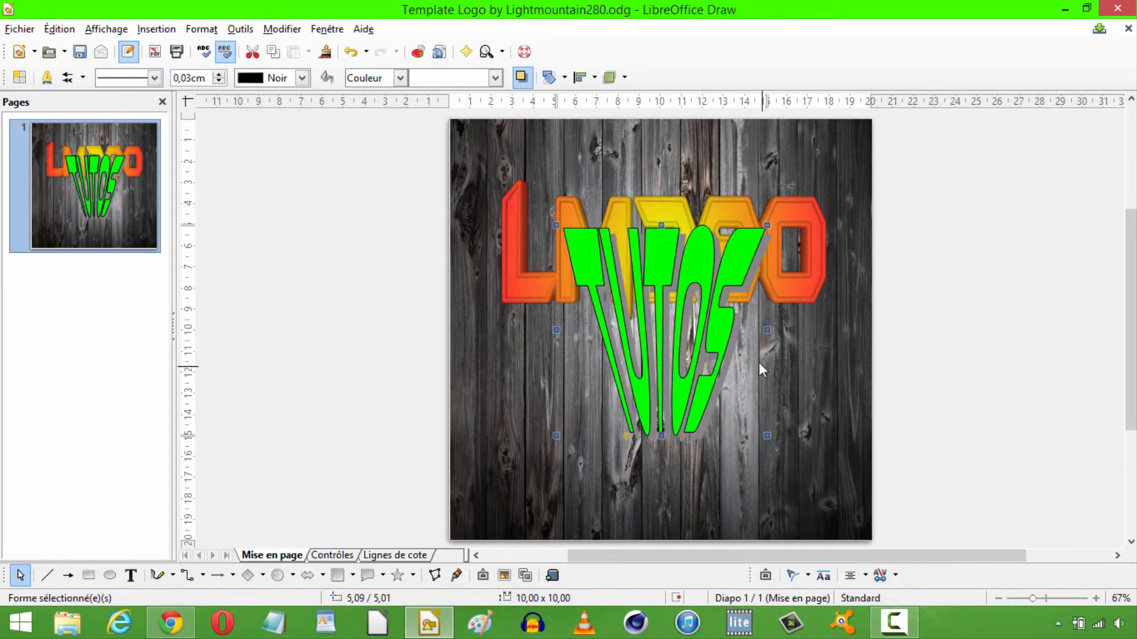
Resize the TUTOS Fontwork to about 17.8 × 5.8 cm and place it centred below the LM280 text.
left_click_drag(767, 330, 932, 330)
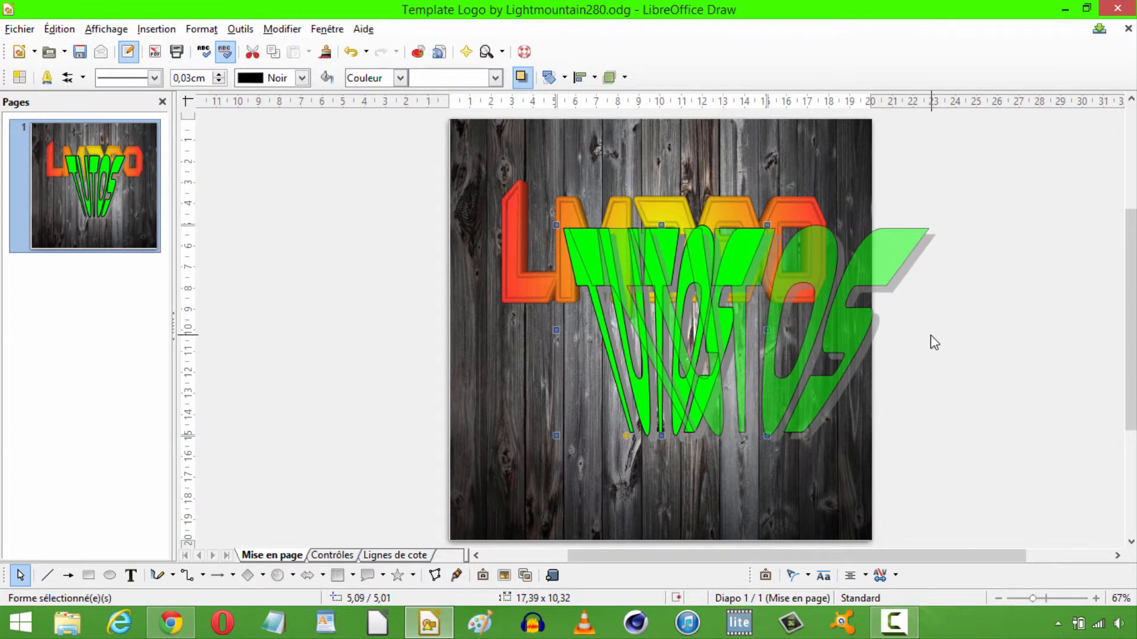
left_click_drag(748, 232, 660, 375)
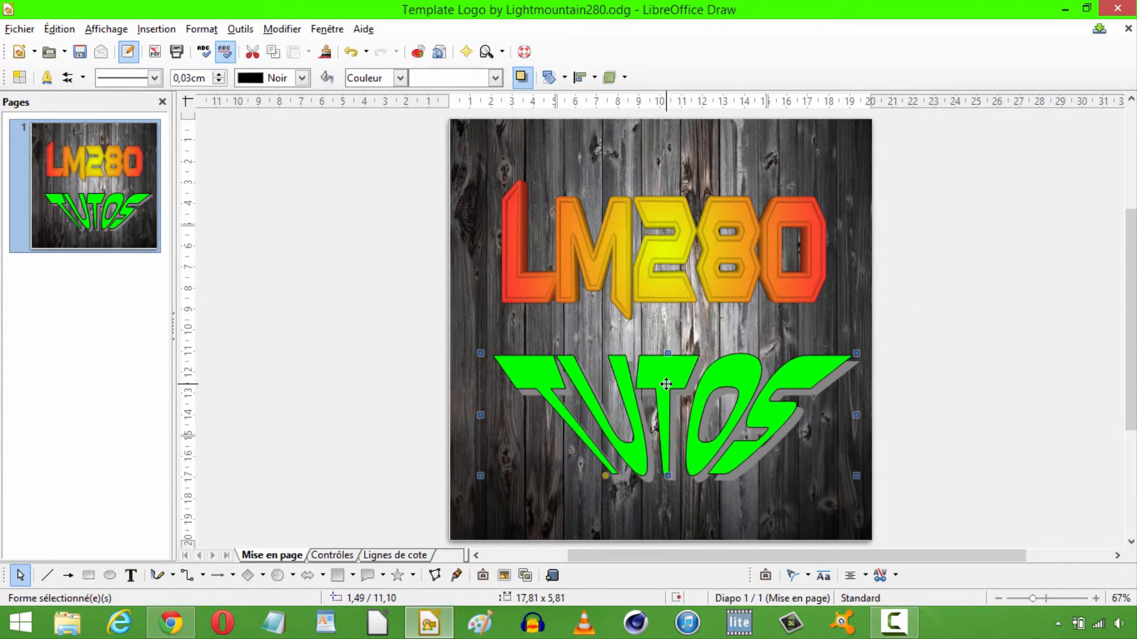
left_click(1007, 278)
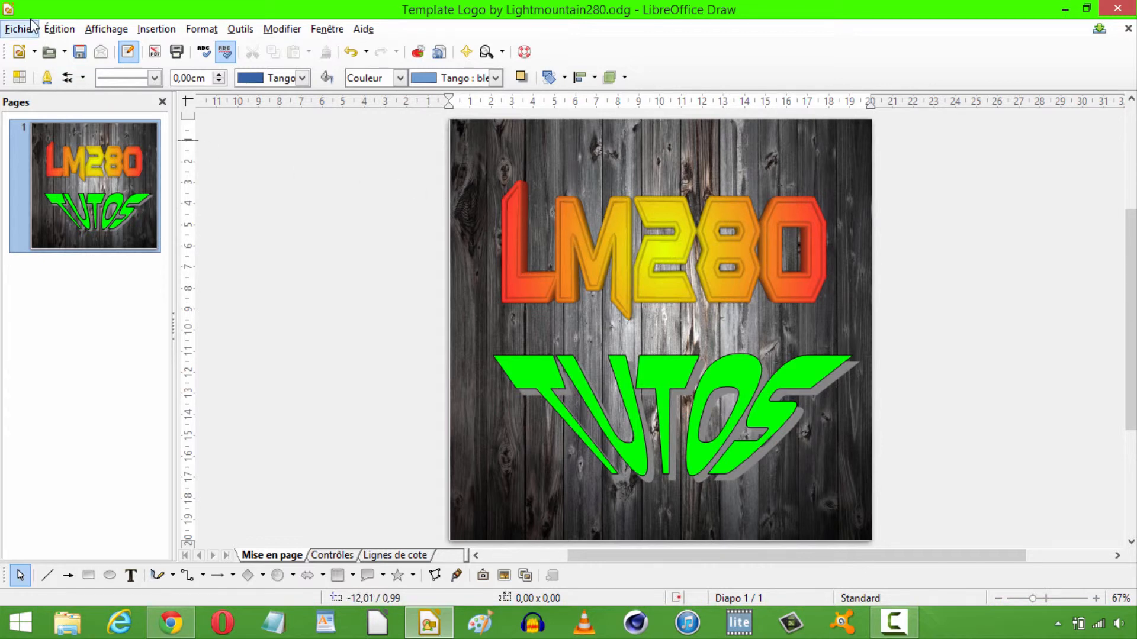
Export the drawing to the desktop (Bureau) as a JPEG image named "logo tuto", keeping the proposed JPG options.
left_click(26, 32)
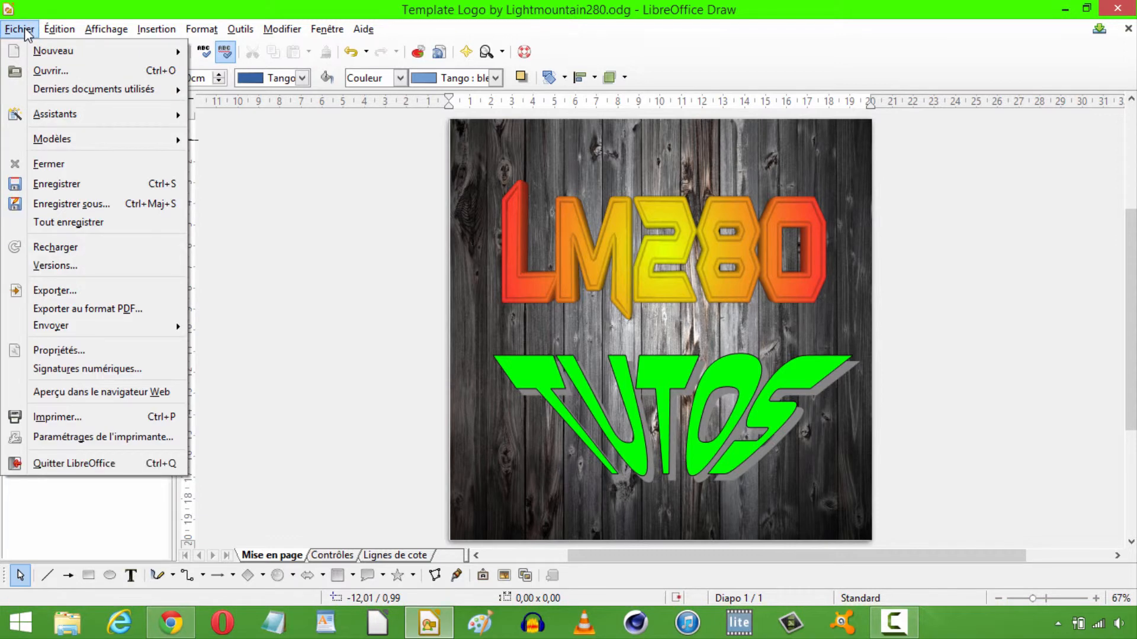
left_click(85, 288)
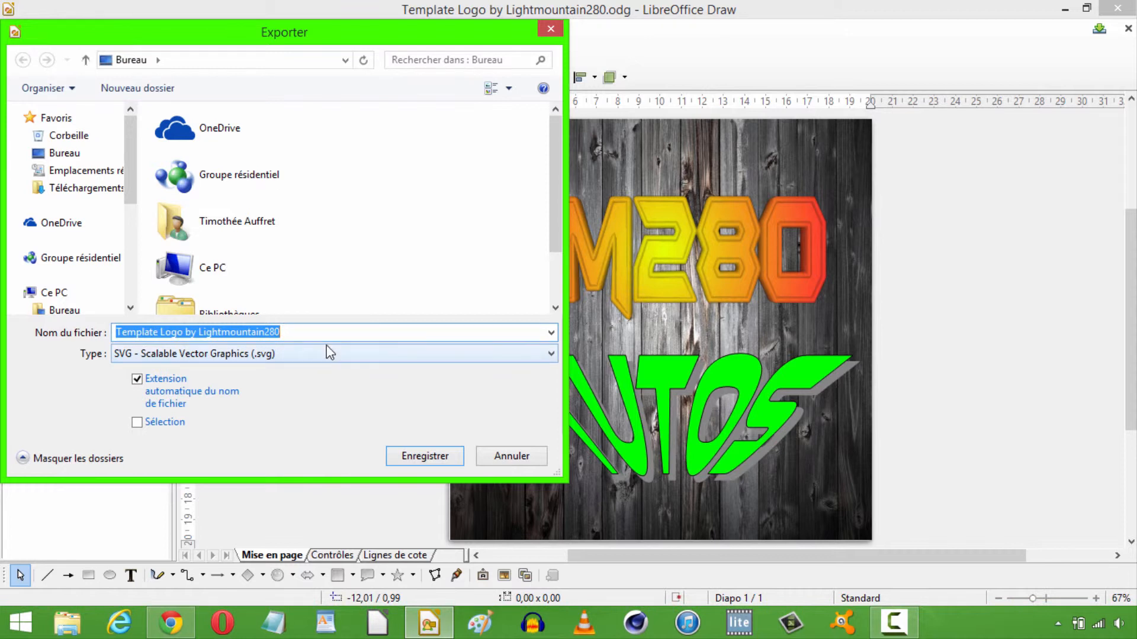
key("BackSpace")
type("logo tuto")
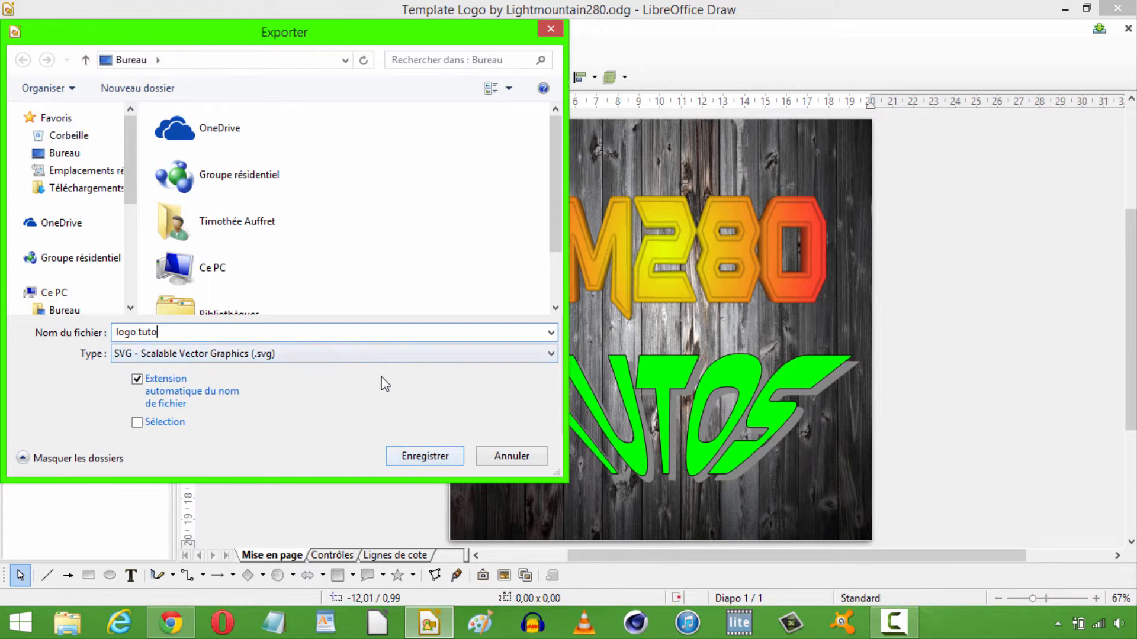
left_click(381, 354)
left_click(381, 472)
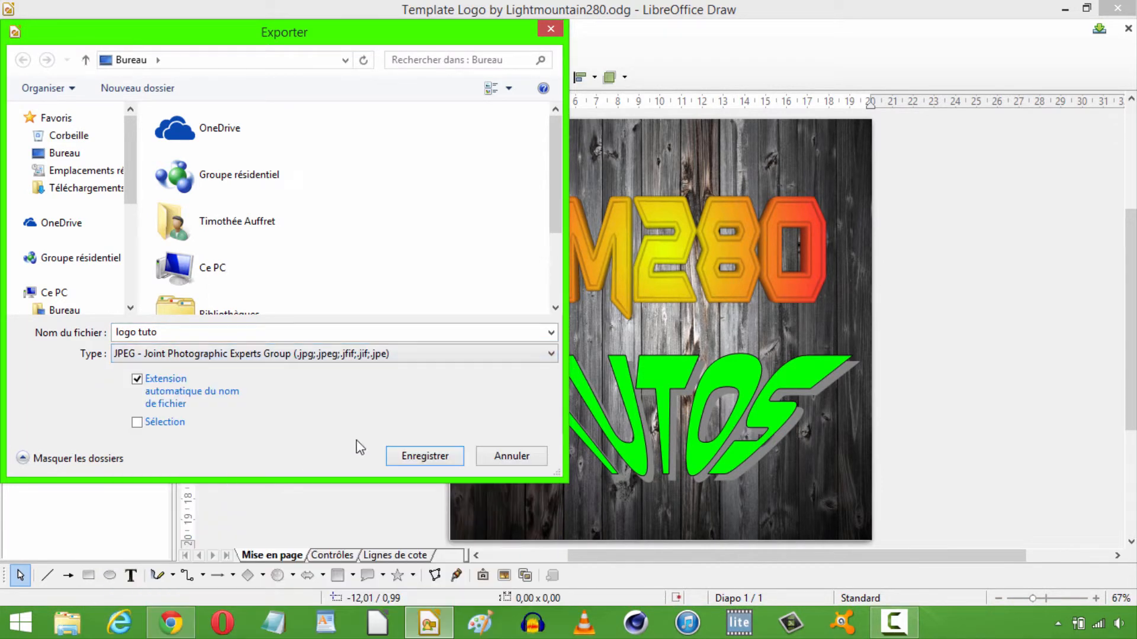
left_click(450, 461)
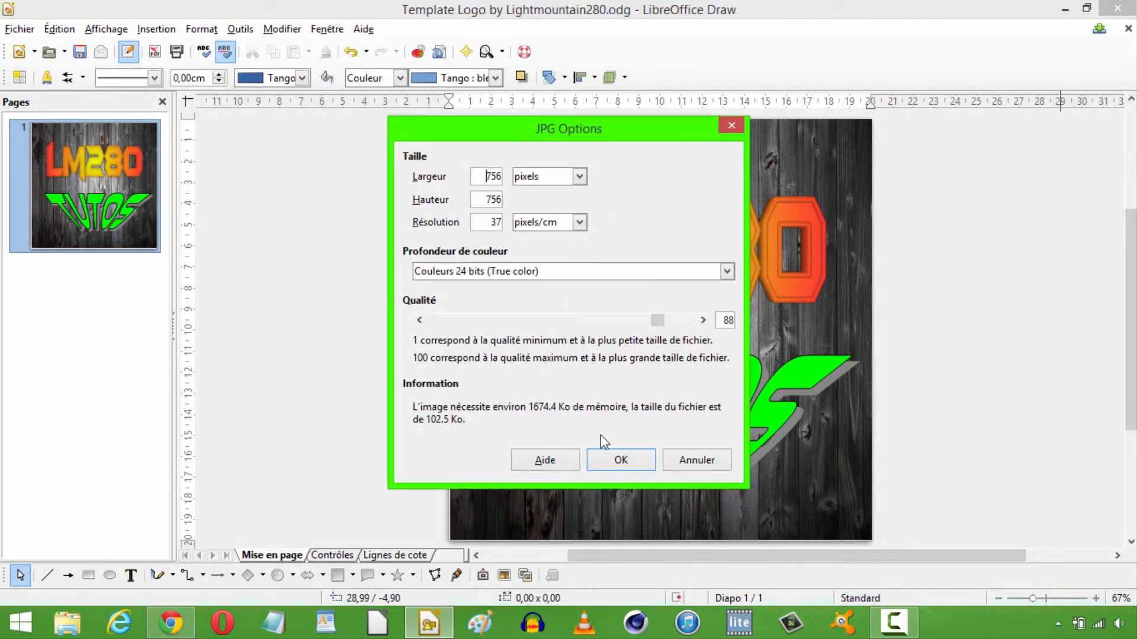
left_click(618, 463)
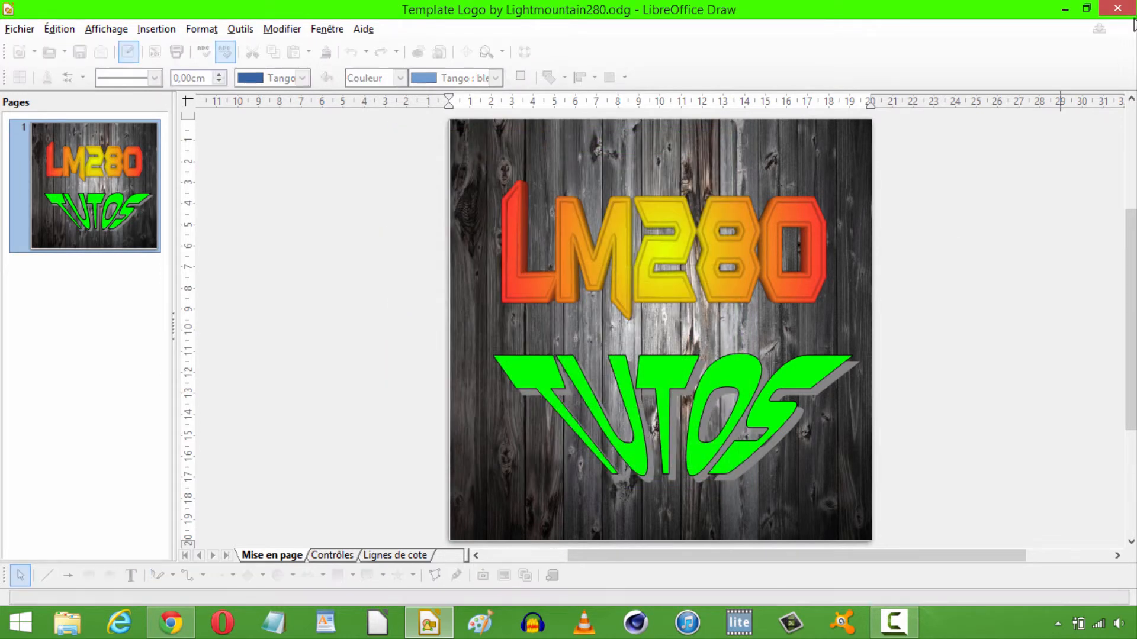
Close the logo template document without saving its changes.
left_click(1117, 8)
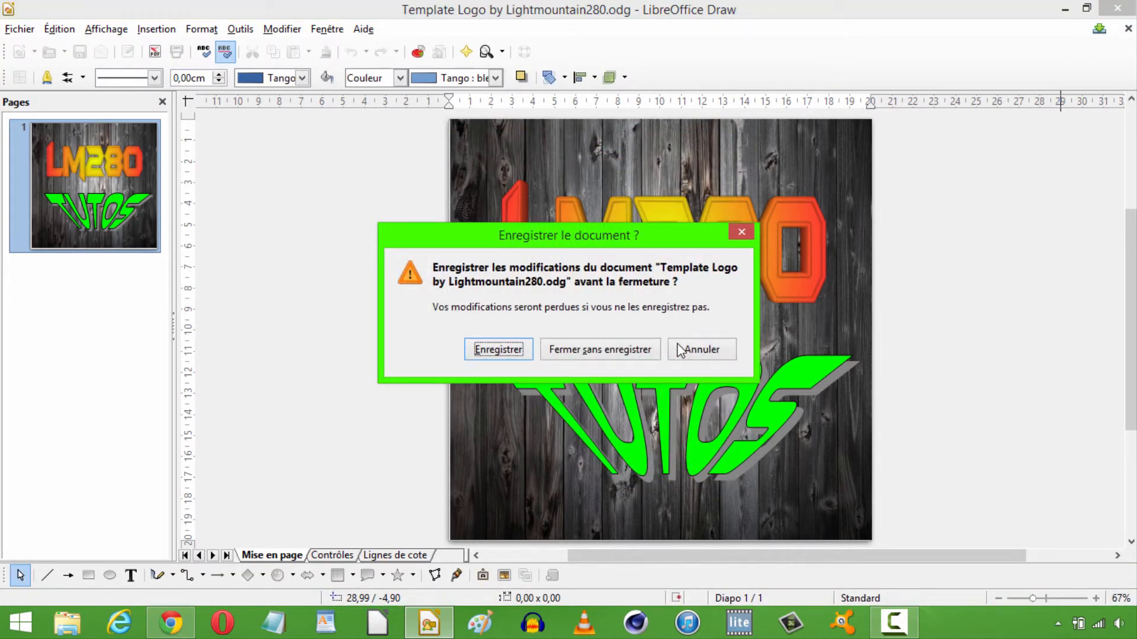
left_click(600, 349)
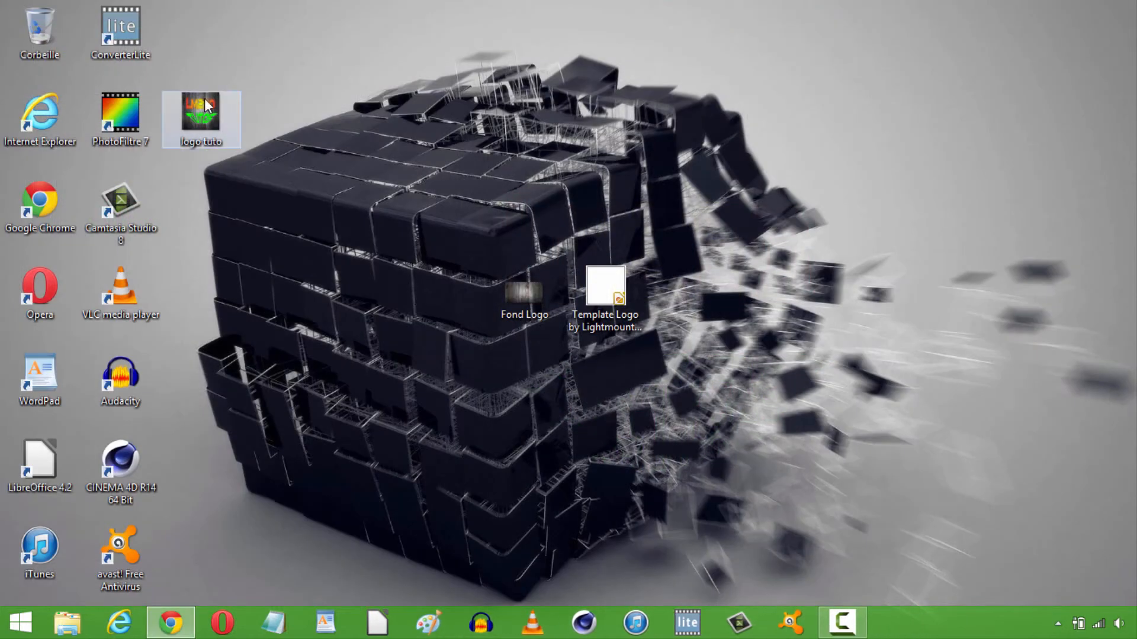
Move the exported "logo tuto" image above the Template Logo file on the desktop, and open it to check it before closing the viewer.
mouse_move(203, 116)
left_mouse_down()
mouse_move(506, 228)
mouse_move(613, 188)
mouse_move(617, 206)
left_mouse_up()
double_click(616, 201)
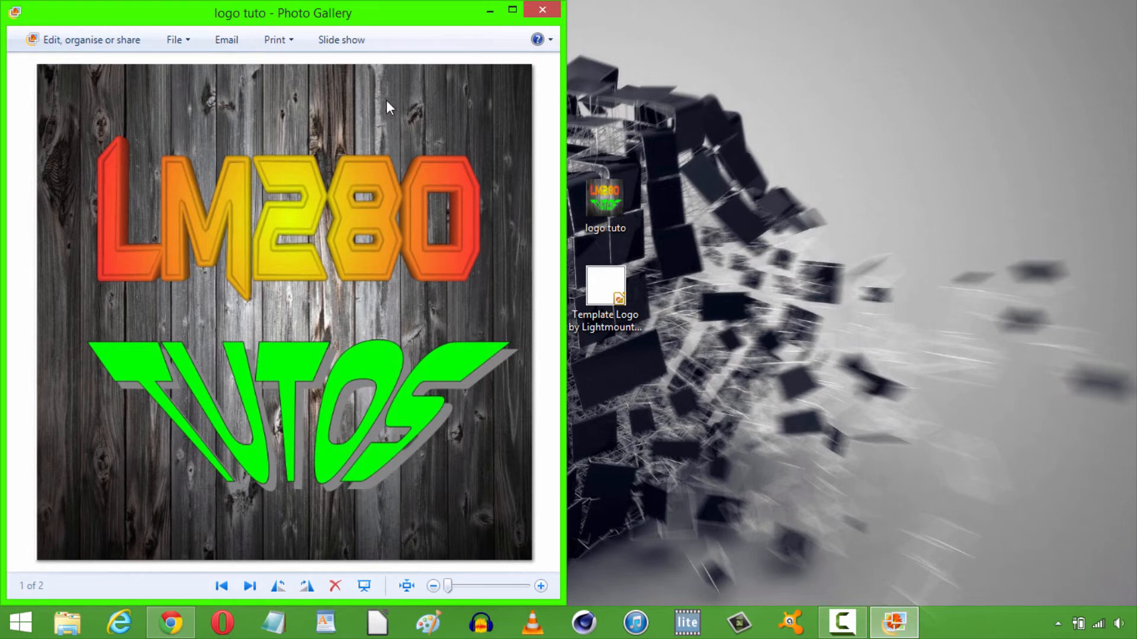
left_click(533, 10)
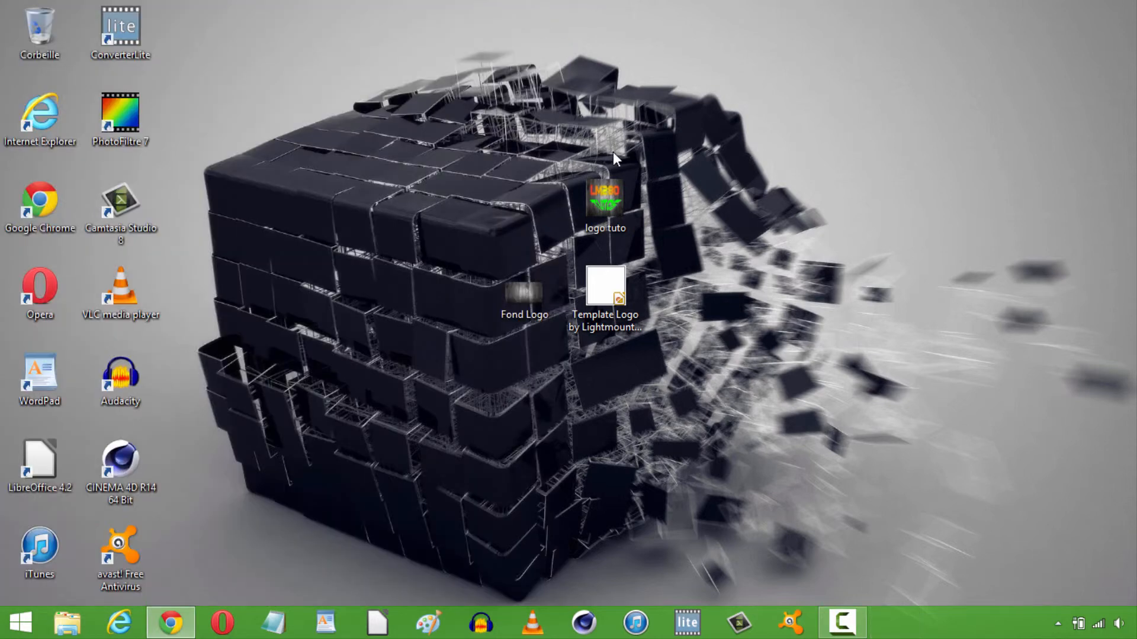